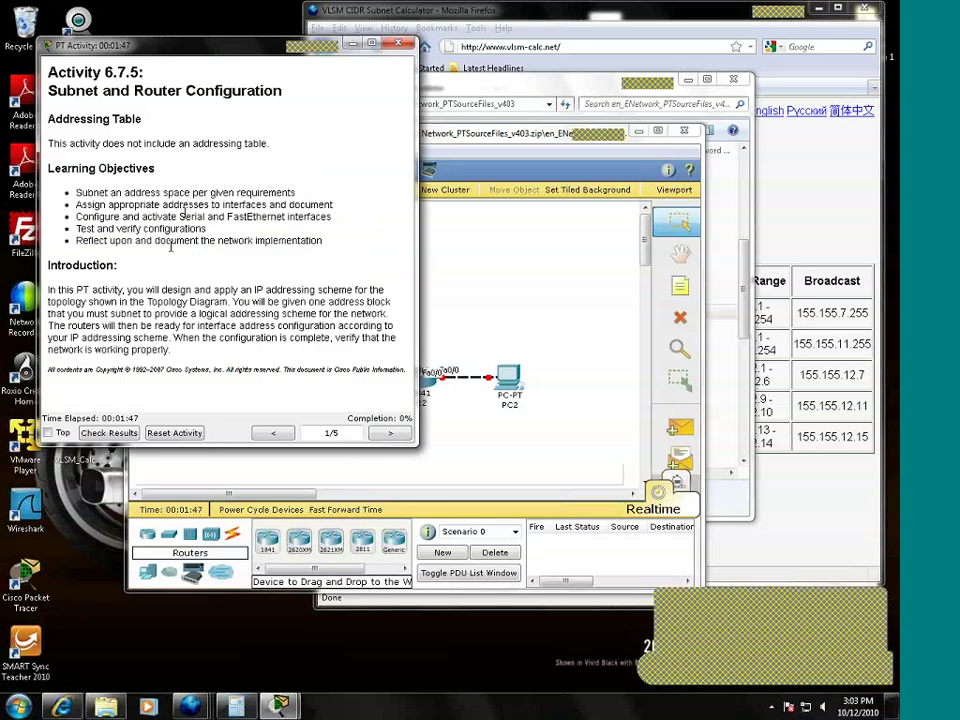
# Step: Advance the activity instructions from page 1/5 to page 2/5, Task 1: Subnet the Address Space
pyautogui.click(390, 433)
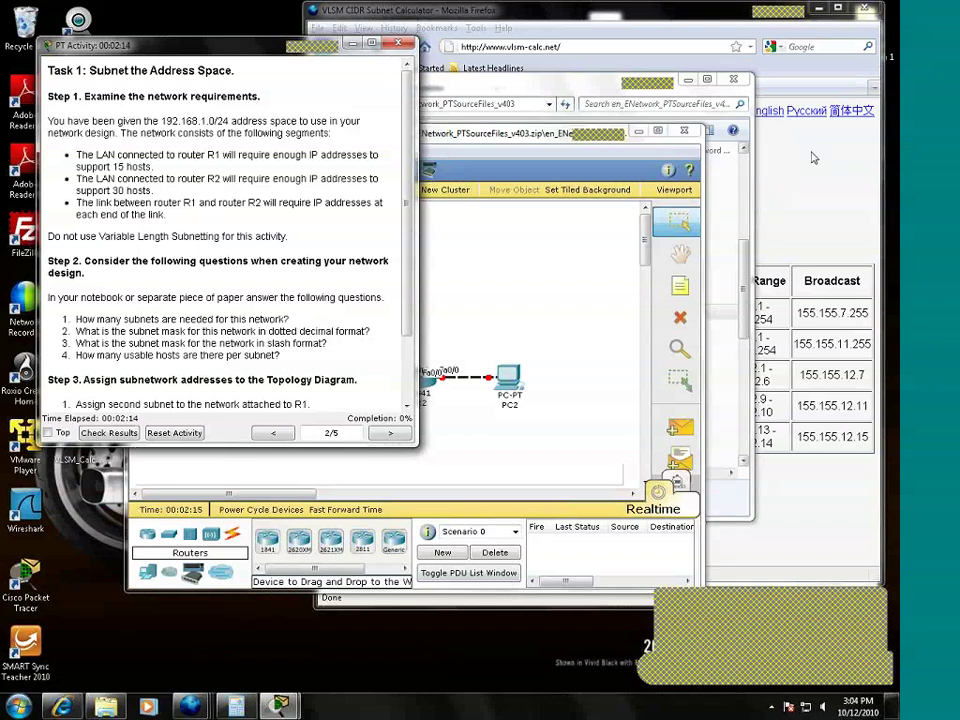
# Step: Go back from the VLSM calculator results to its input form, then close that window
pyautogui.click(814, 158)
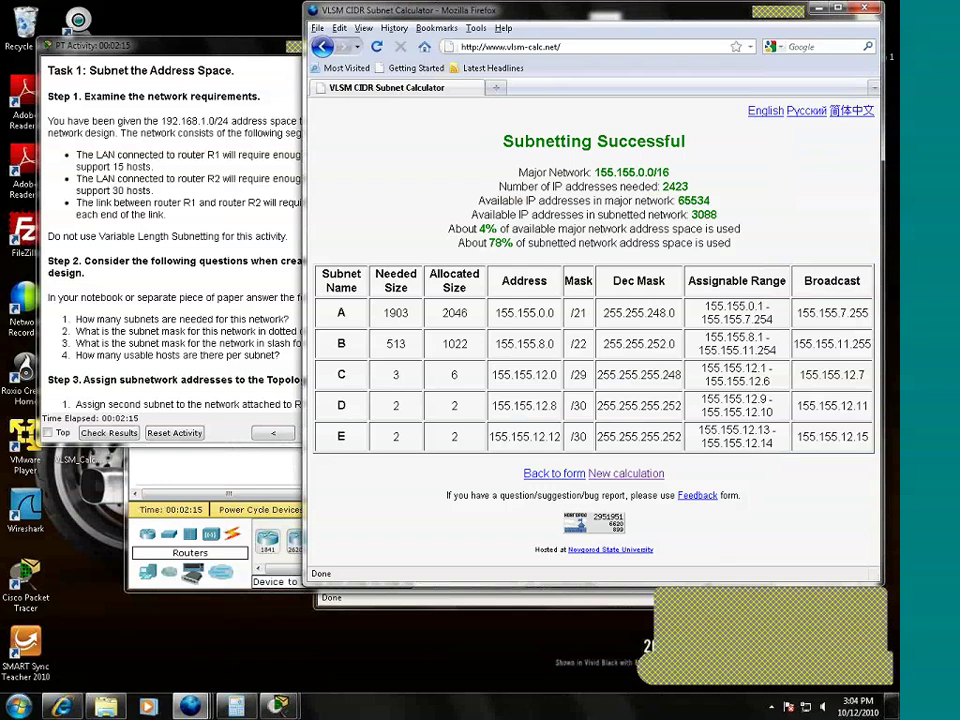
pyautogui.click(322, 47)
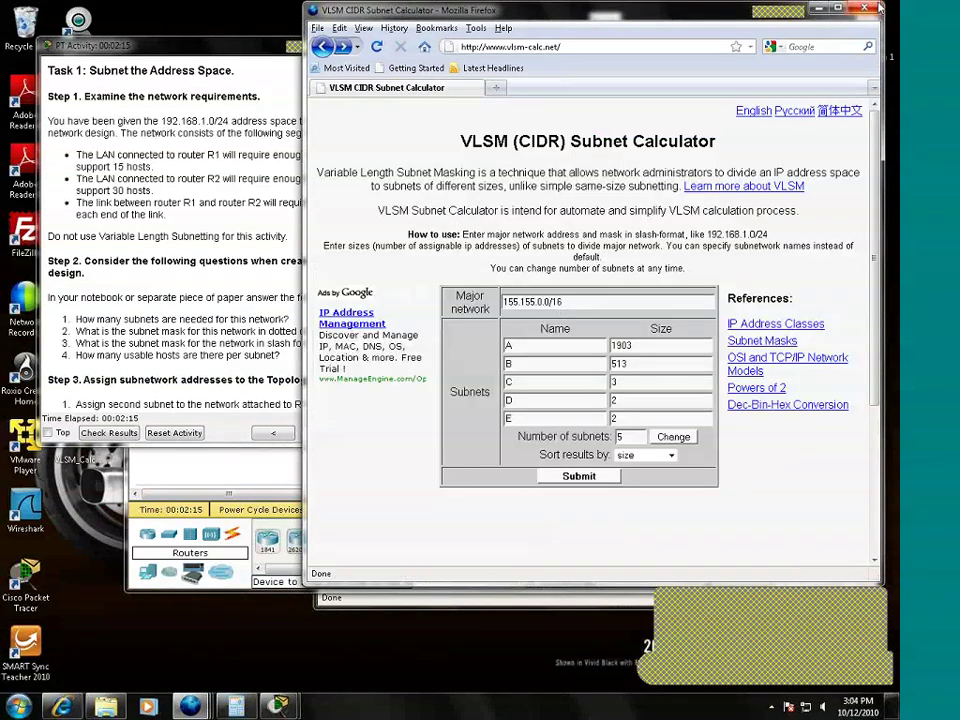
pyautogui.click(866, 9)
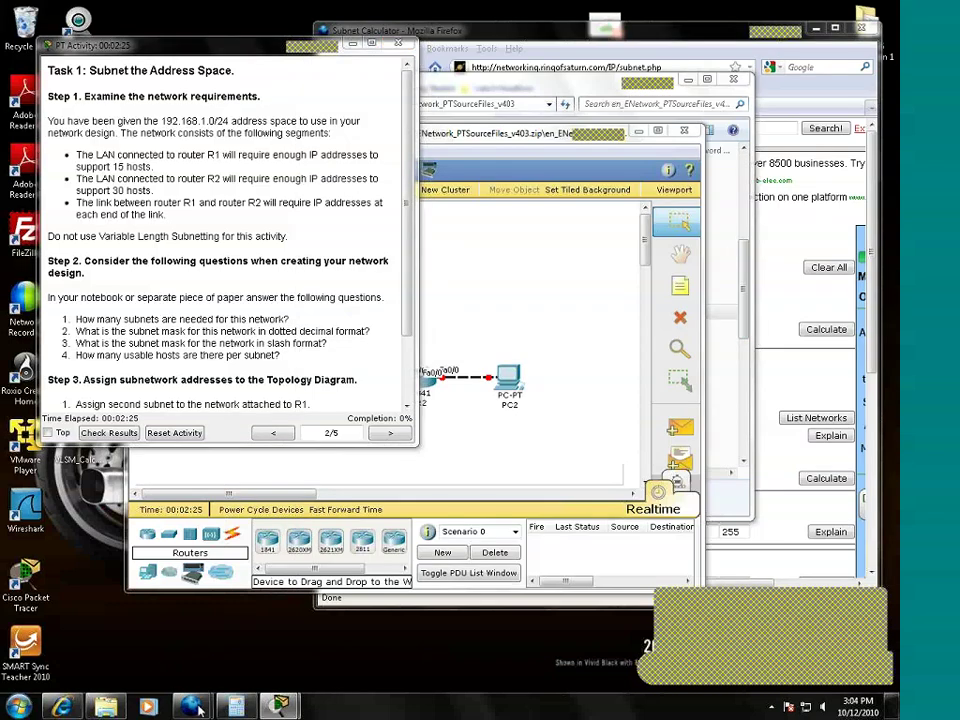
# Step: Open the Subnet Calculator from the course page's Week of October 11 links
pyautogui.moveTo(191, 706)
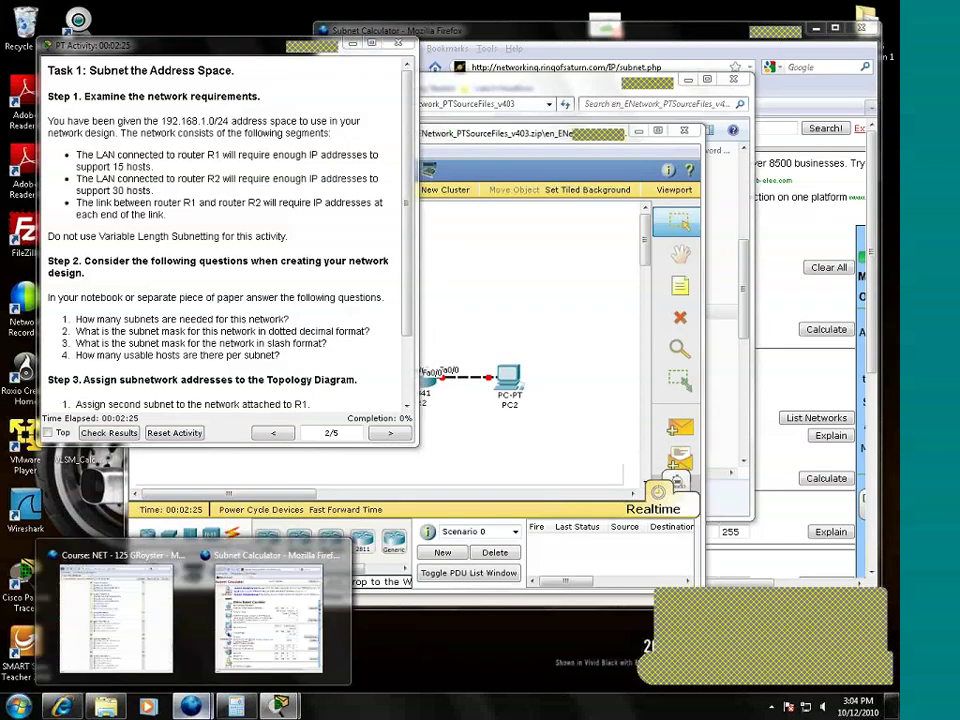
pyautogui.click(167, 632)
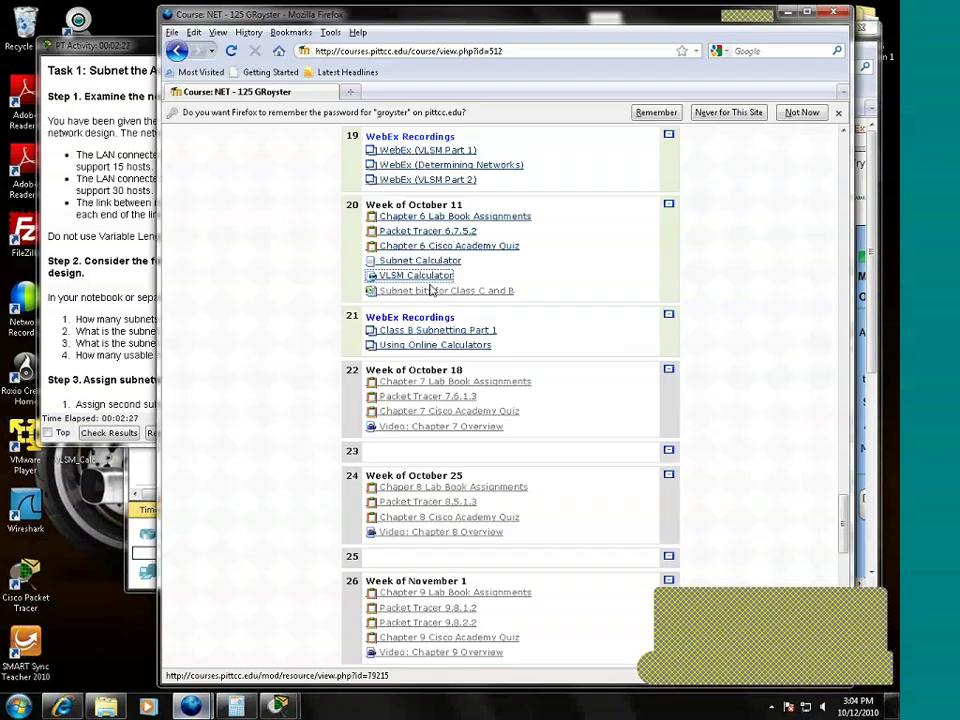
pyautogui.click(434, 261)
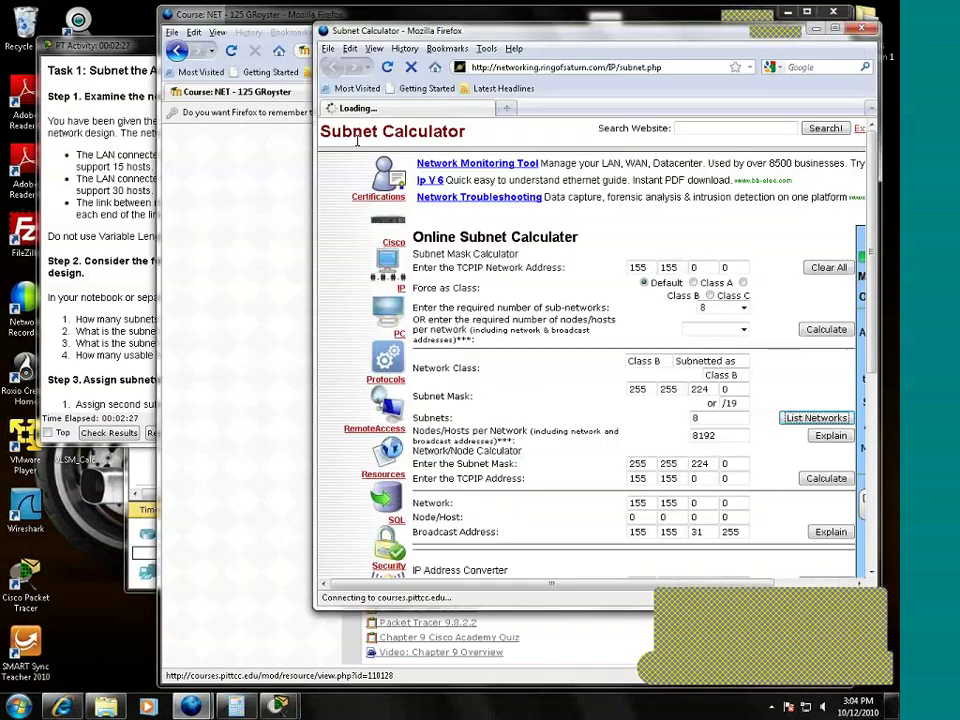
pyautogui.click(113, 151)
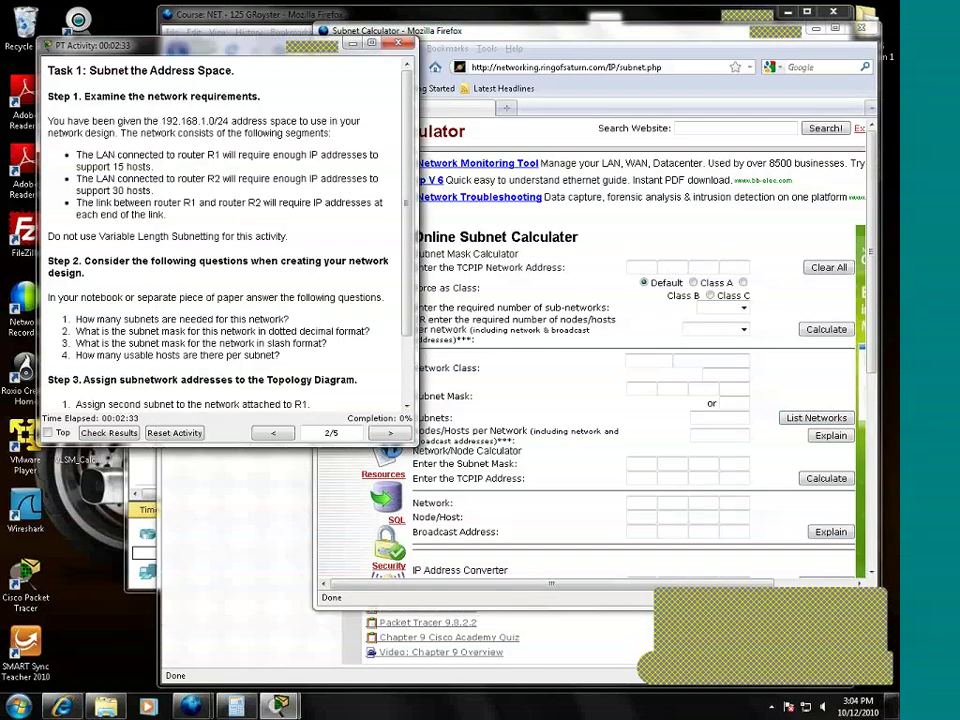
# Step: Enter 192.168.1.0 across the four network address octet boxes in the Subnet Calculator
pyautogui.click(638, 266)
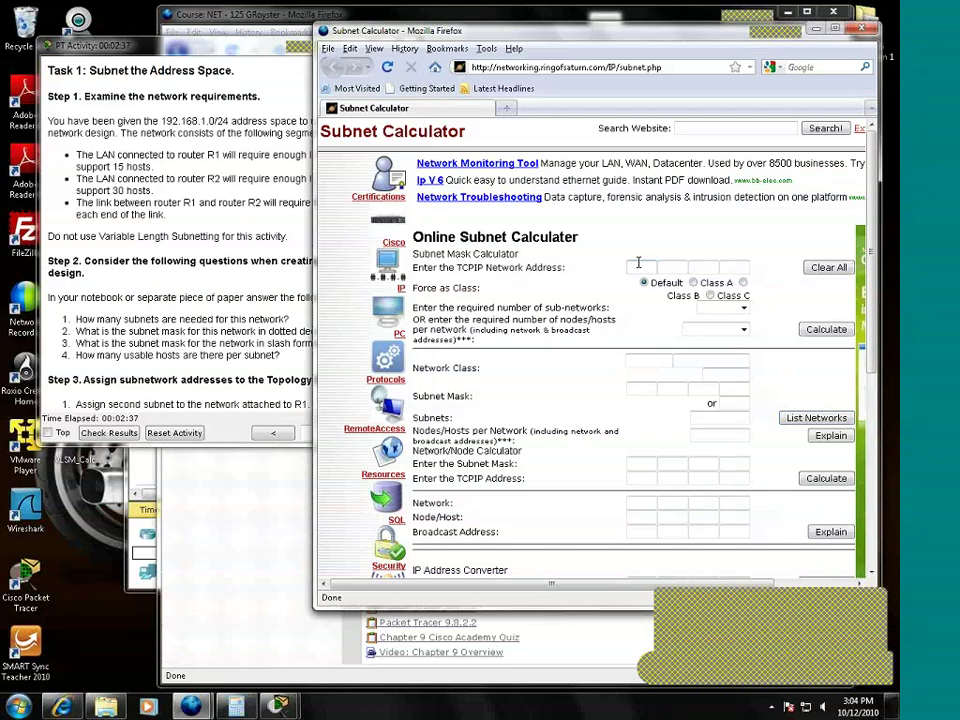
pyautogui.write('192')
pyautogui.press('BackSpace')
pyautogui.press('BackSpace')
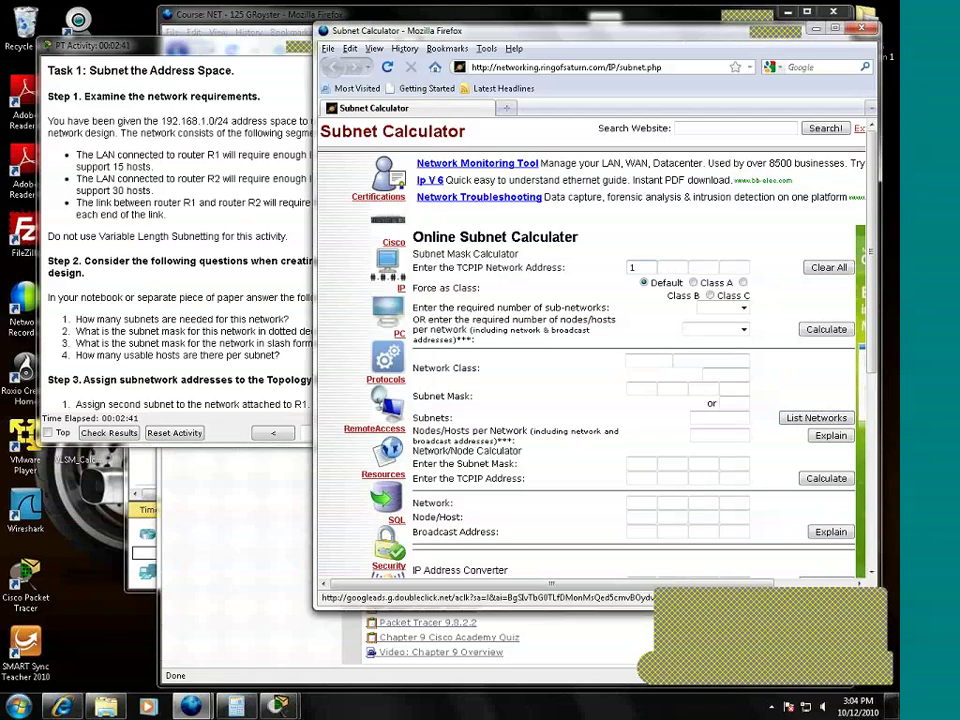
pyautogui.write('92')
pyautogui.click(672, 268)
pyautogui.write('168')
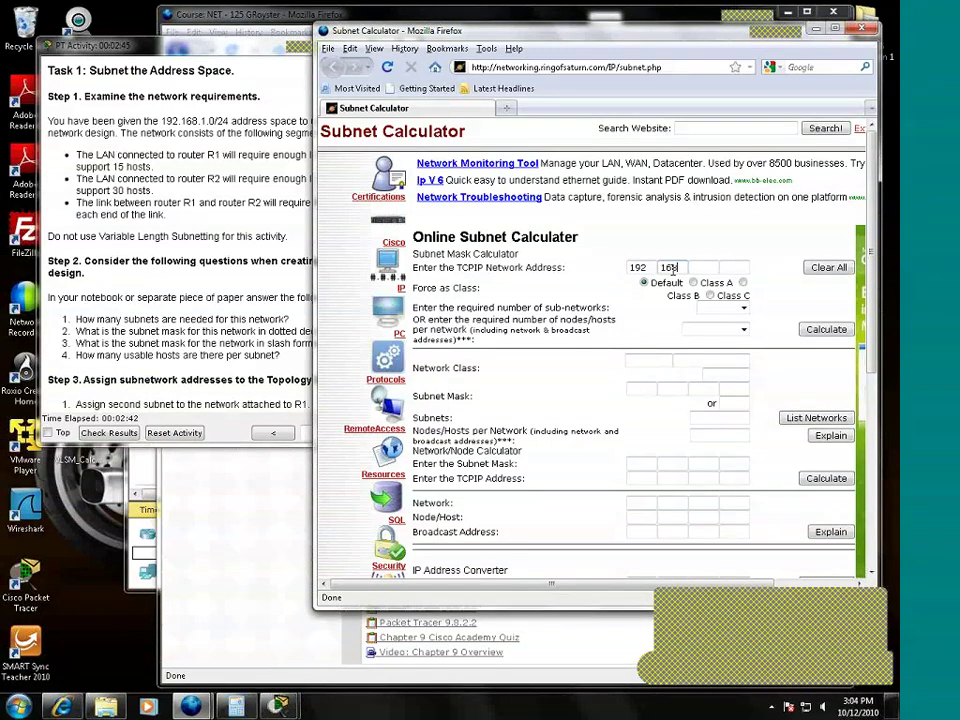
pyautogui.click(707, 268)
pyautogui.write('1')
pyautogui.press('Tab')
pyautogui.write('0')
pyautogui.click(269, 254)
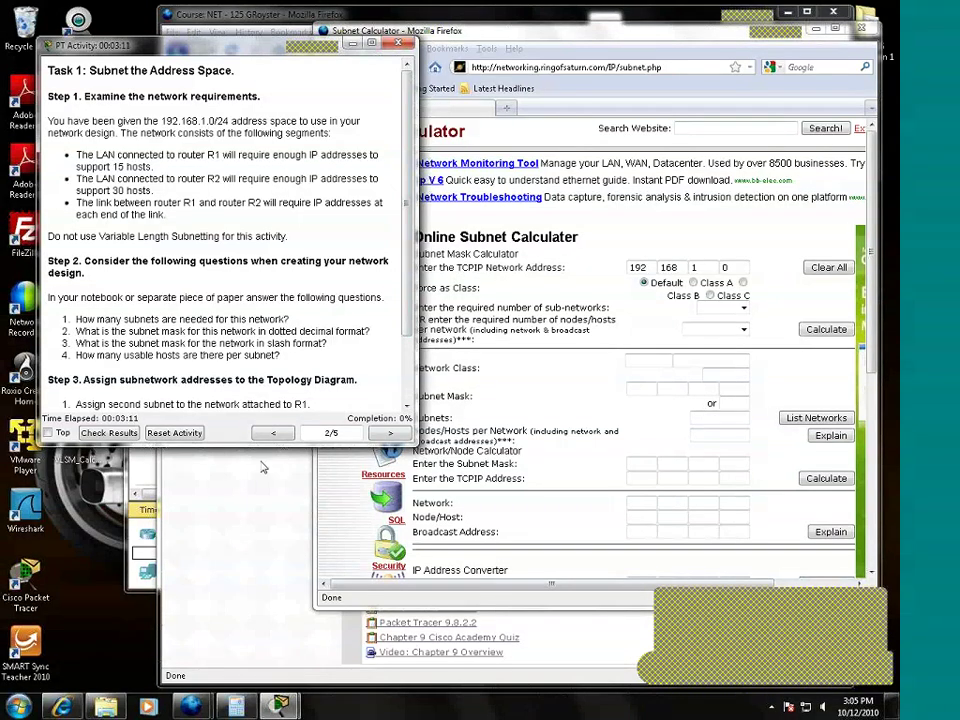
# Step: Check the topology, then calculate 4 sub-networks, giving mask 255.255.255.192 (/26)
pyautogui.click(148, 469)
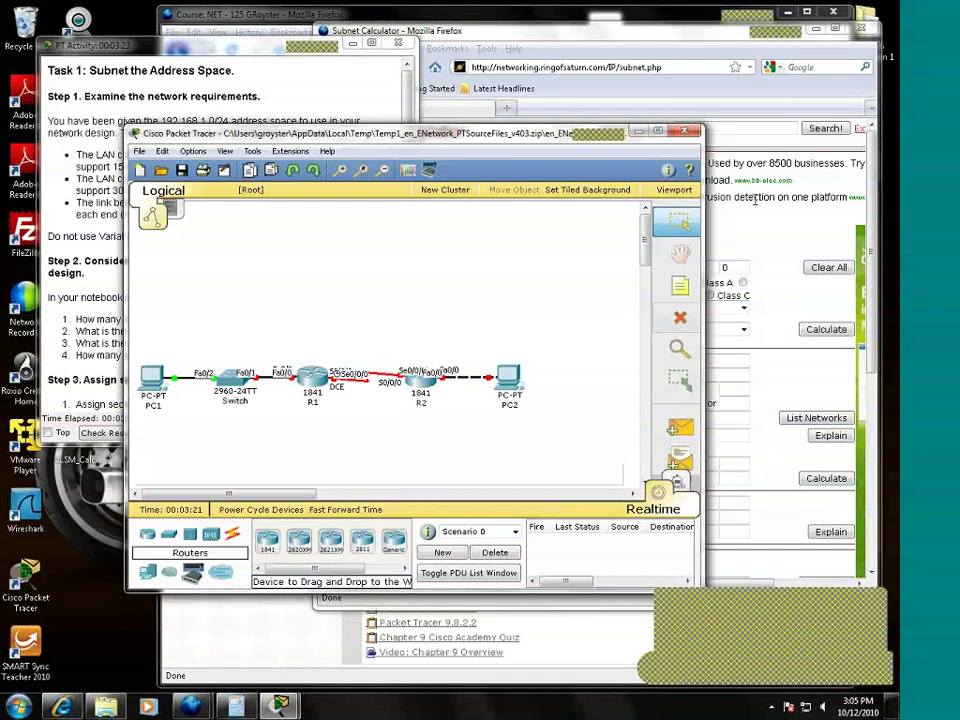
pyautogui.click(744, 326)
pyautogui.click(743, 309)
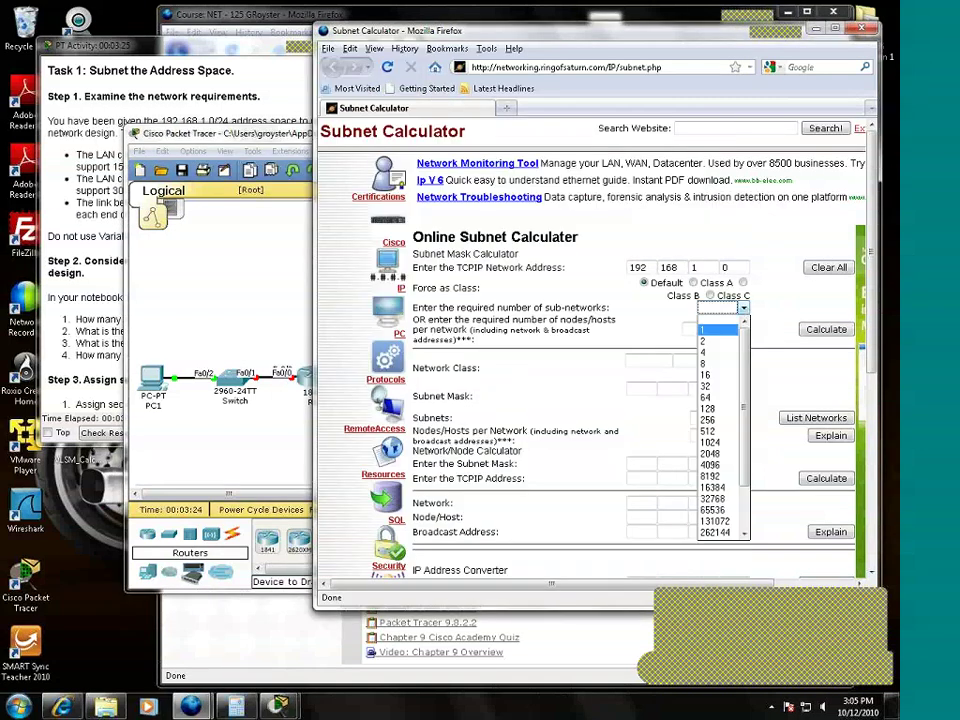
pyautogui.click(710, 352)
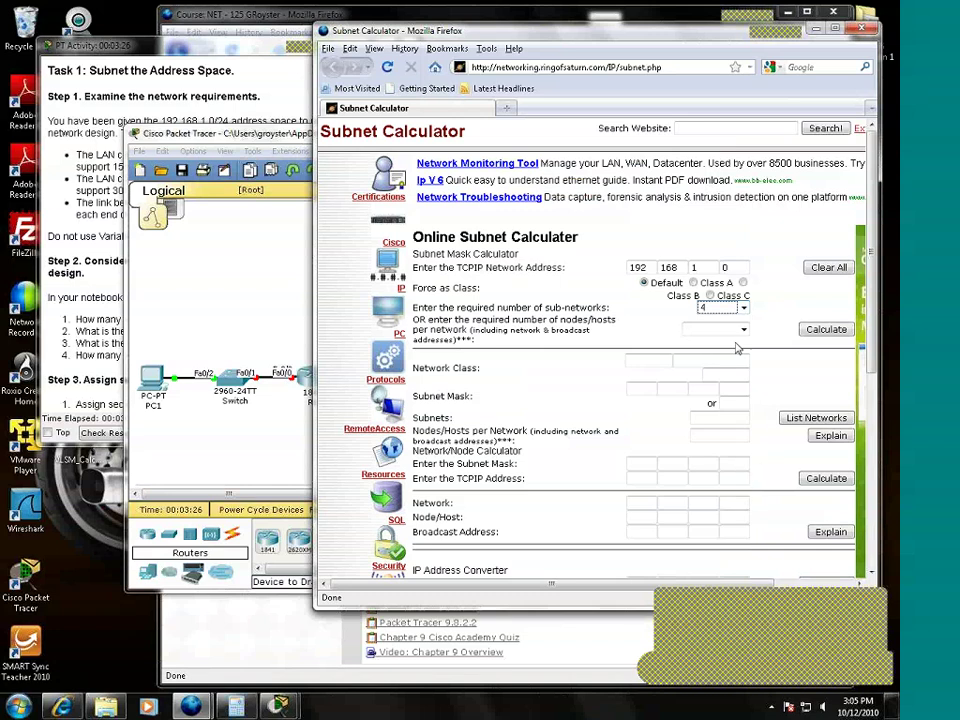
pyautogui.click(826, 329)
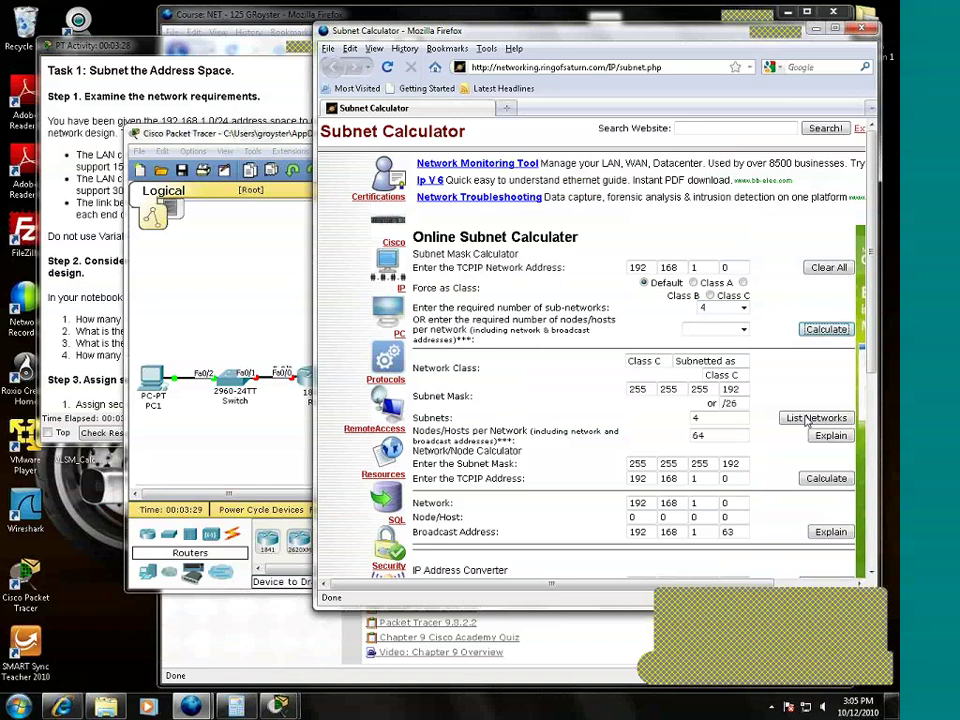
# Step: List the four /26 networks (.0, .64, .128, .192) and compare them with the topology
pyautogui.click(812, 418)
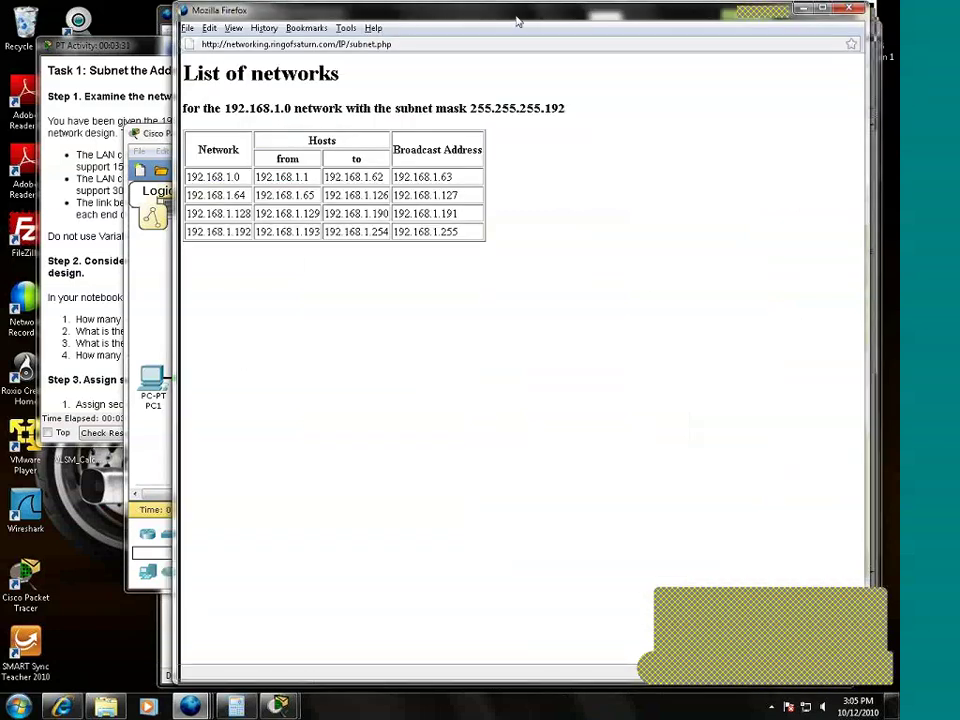
pyautogui.moveTo(250, 10); pyautogui.dragTo(362, 10)
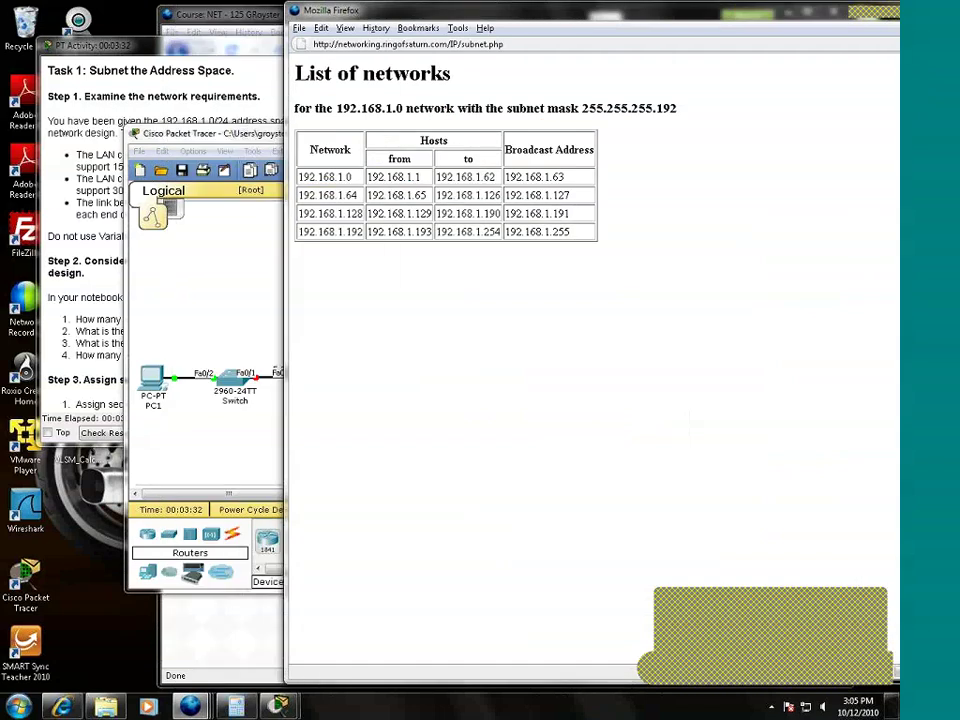
pyautogui.click(233, 247)
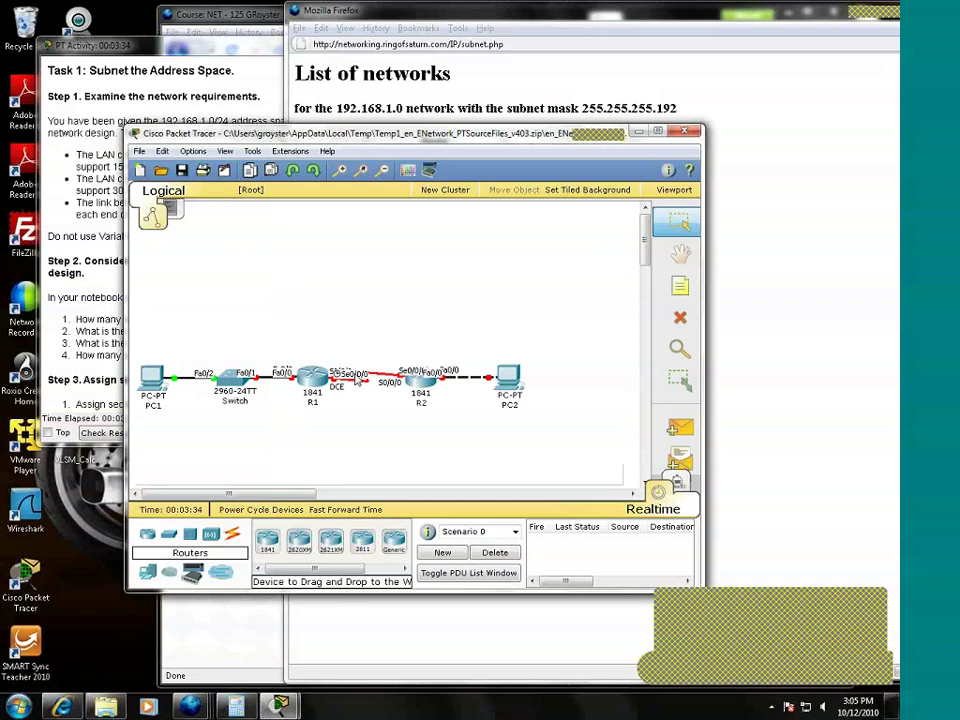
pyautogui.click(770, 190)
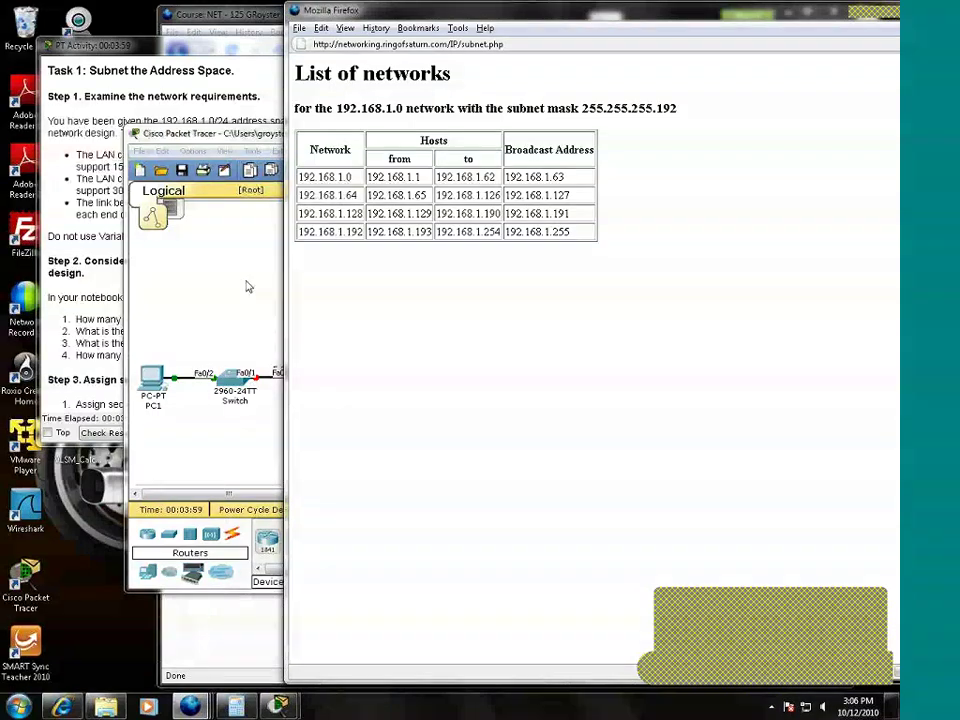
# Step: Review the Task 1 requirements beside the list of four /26 networks
pyautogui.click(165, 183)
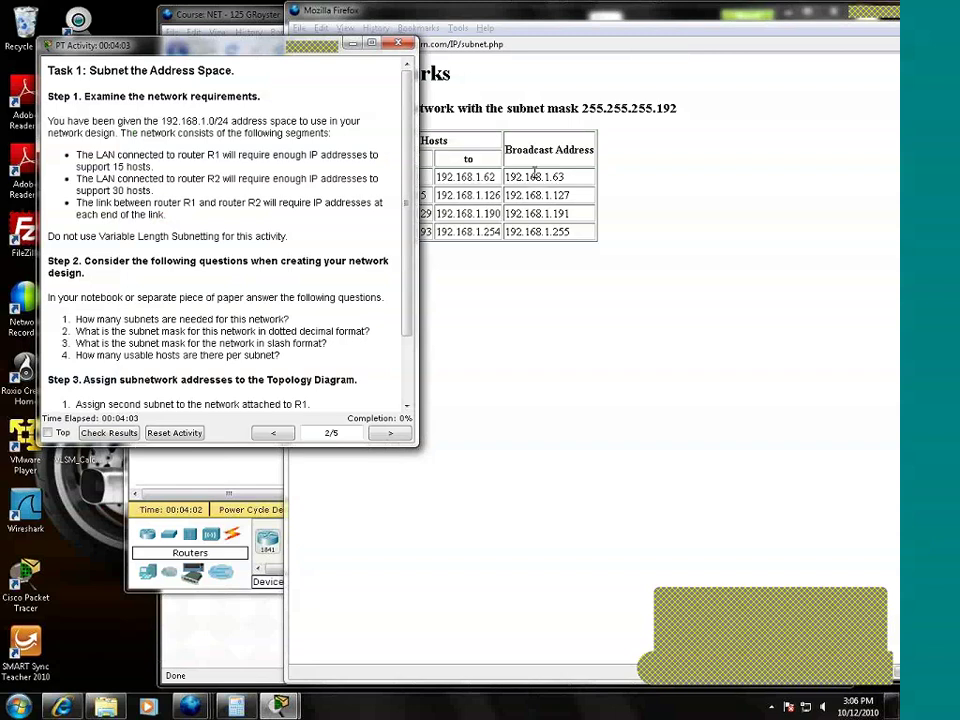
pyautogui.click(466, 208)
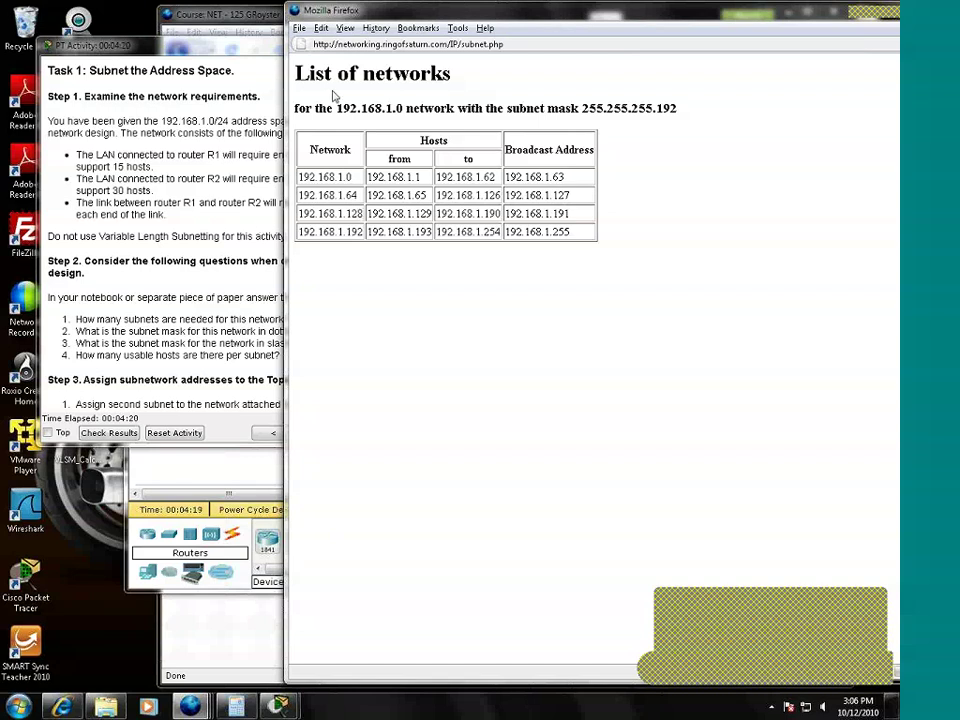
pyautogui.moveTo(597, 16); pyautogui.dragTo(518, 21)
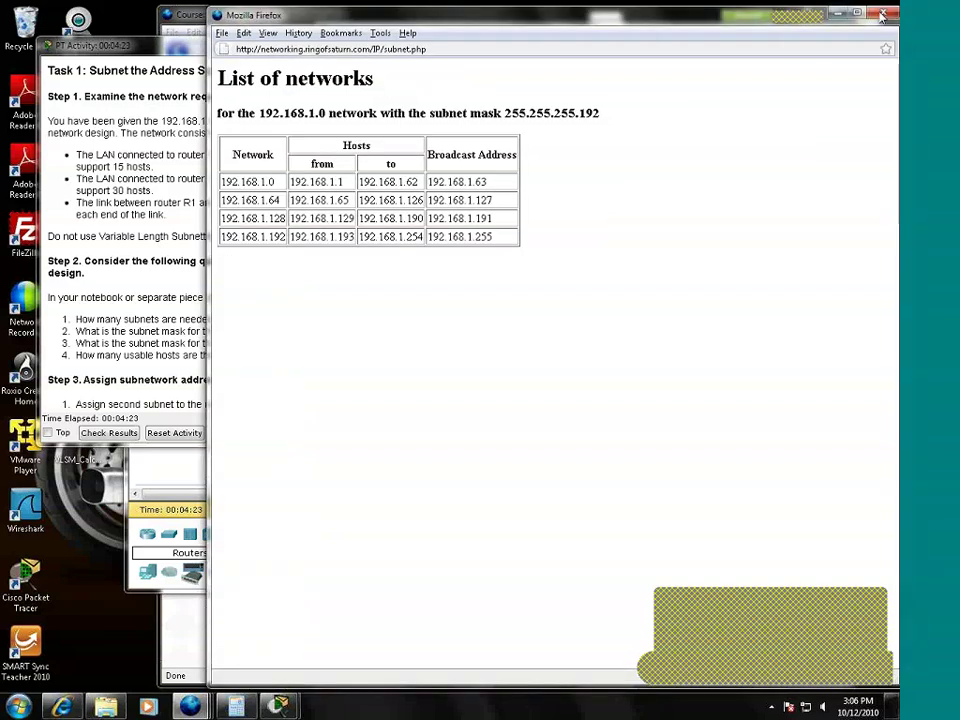
# Step: Recalculate for 8 sub-networks and list the eight 255.255.255.224 (/27) subnets
pyautogui.click(881, 14)
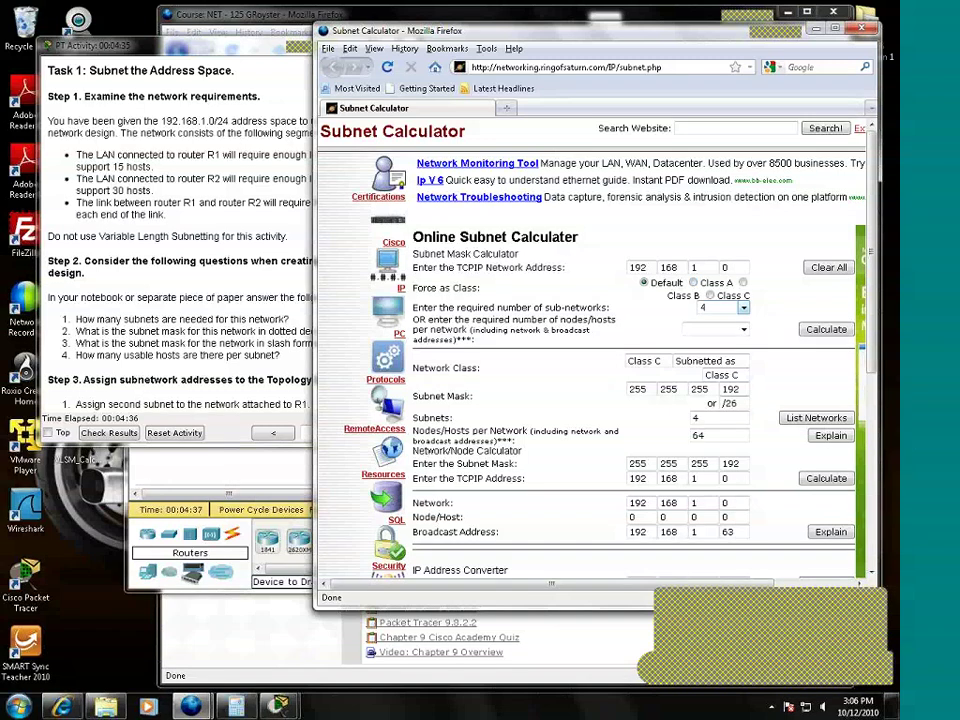
pyautogui.click(744, 311)
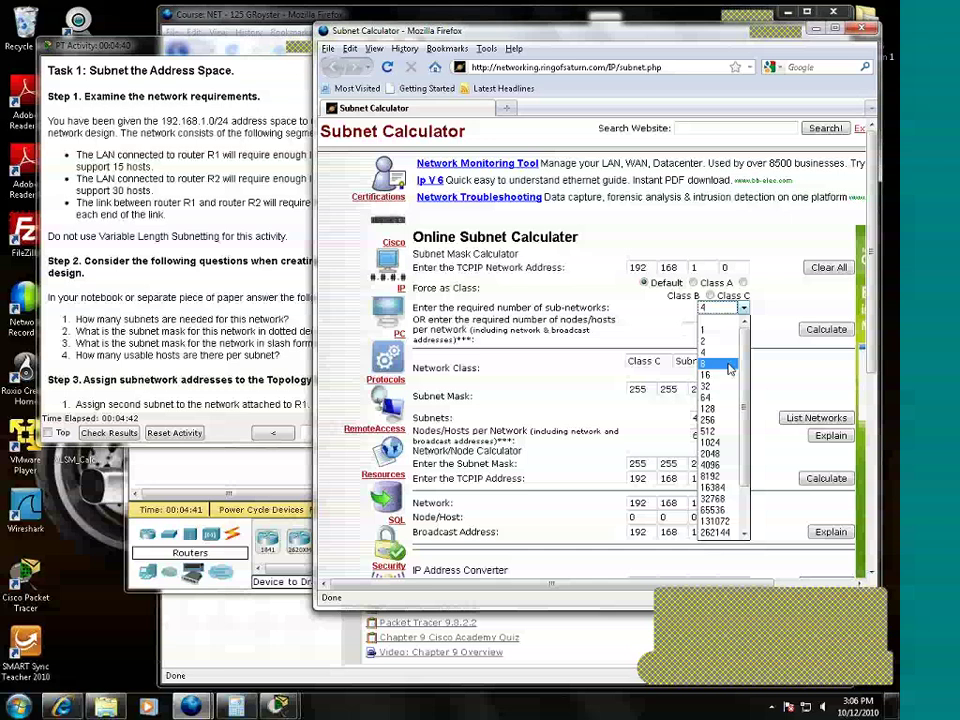
pyautogui.click(729, 366)
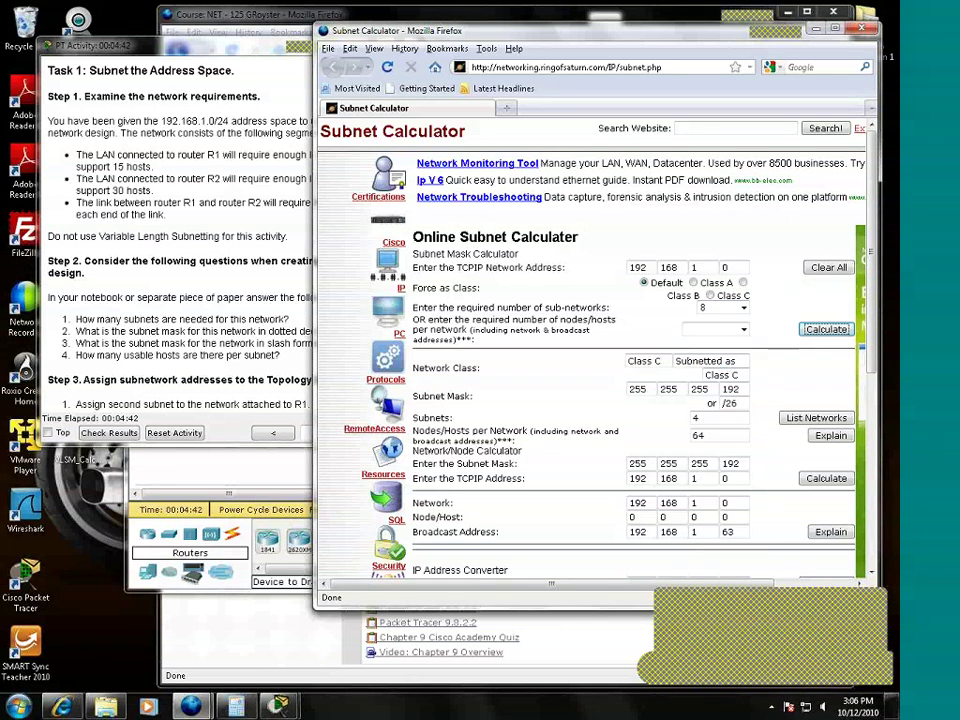
pyautogui.click(826, 329)
pyautogui.click(806, 420)
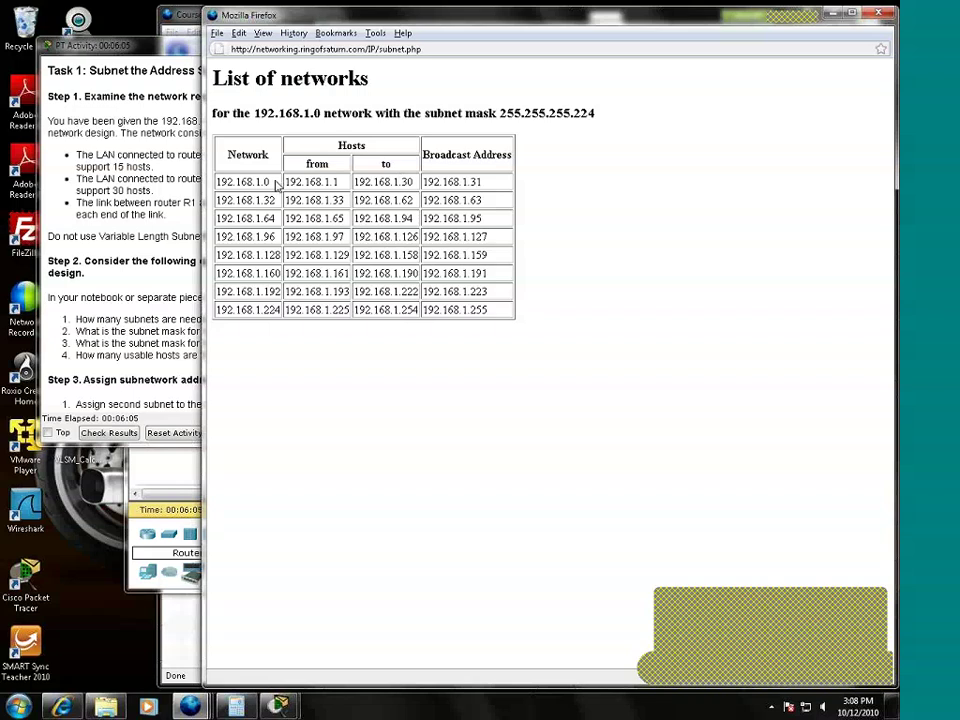
pyautogui.hotkey('alt', 'Tab')
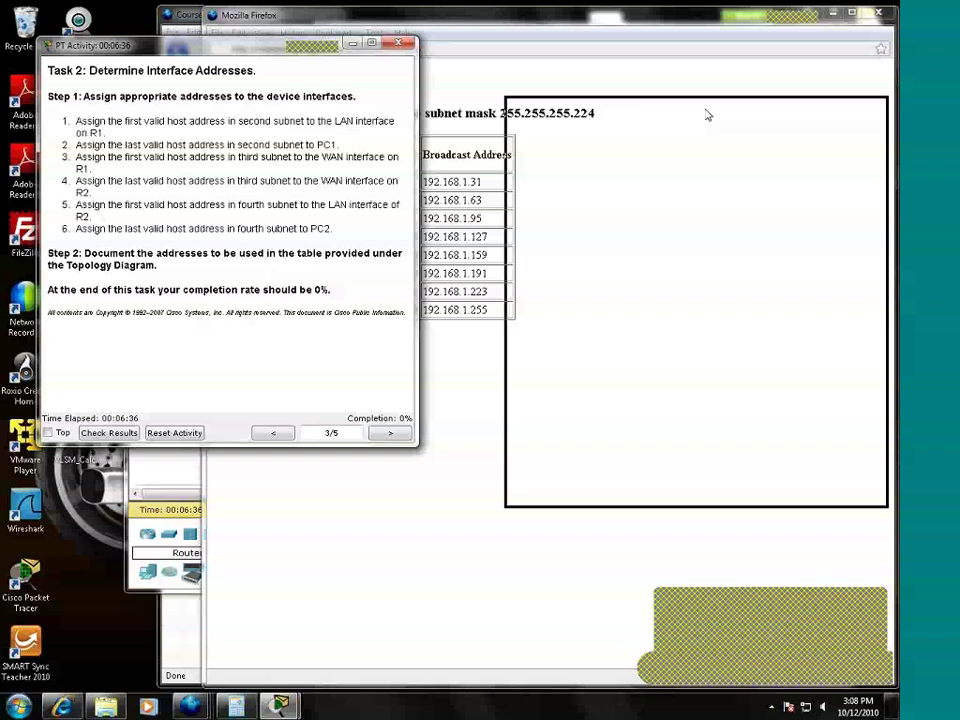
# Step: Place the Task 2 instructions at the far left, beside the narrowed /27 subnet list
pyautogui.moveTo(707, 115); pyautogui.dragTo(707, 115)
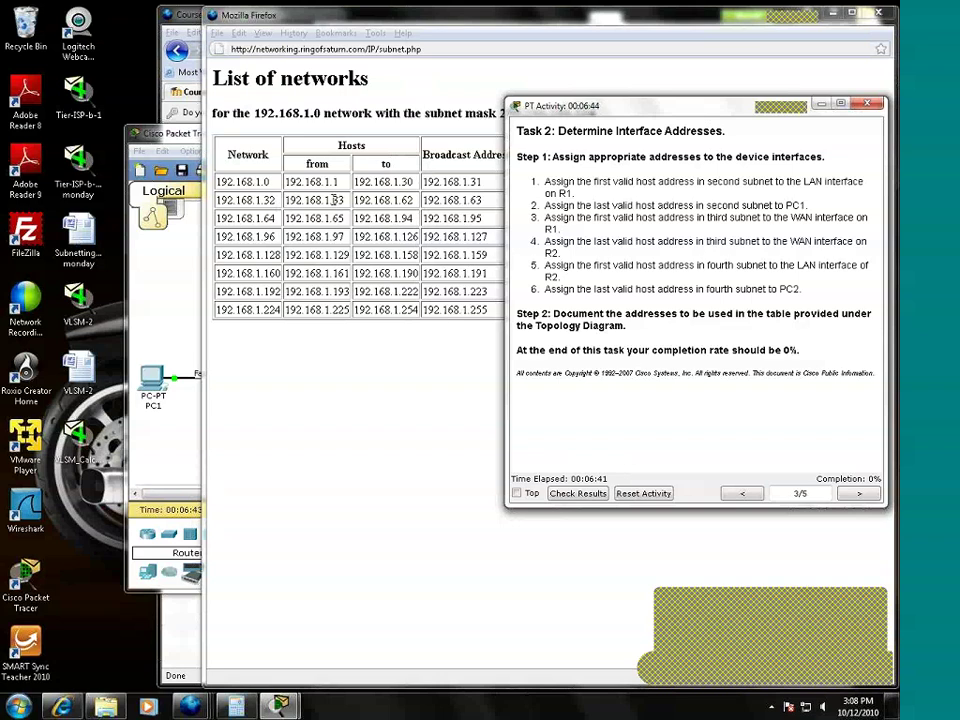
pyautogui.doubleClick(339, 200)
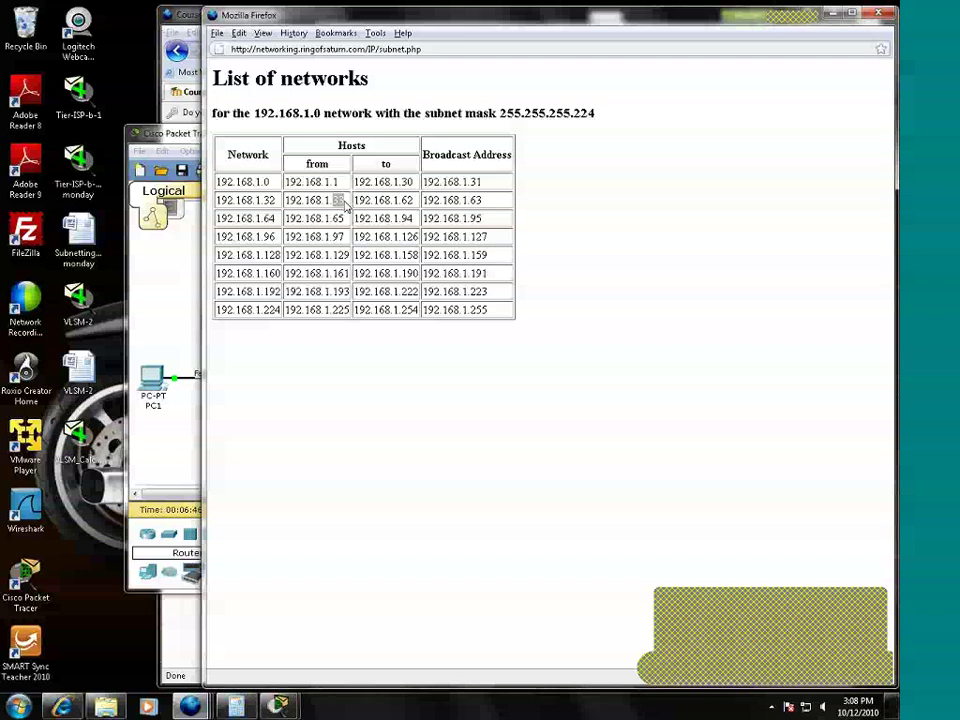
pyautogui.click(279, 707)
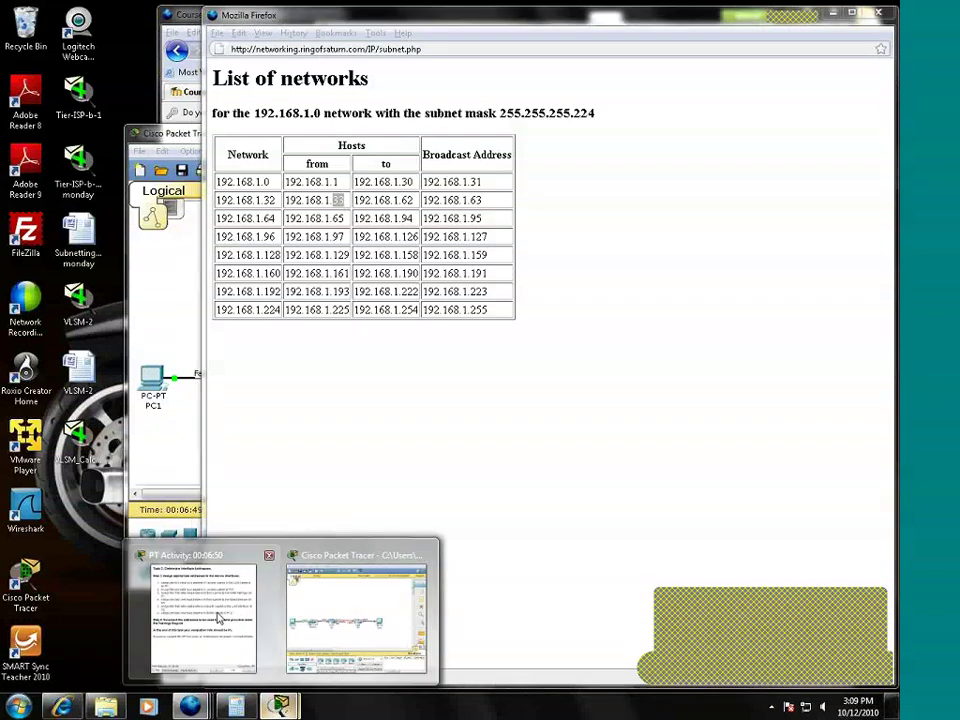
pyautogui.click(218, 616)
pyautogui.moveTo(600, 118); pyautogui.dragTo(100, 155)
pyautogui.click(400, 400)
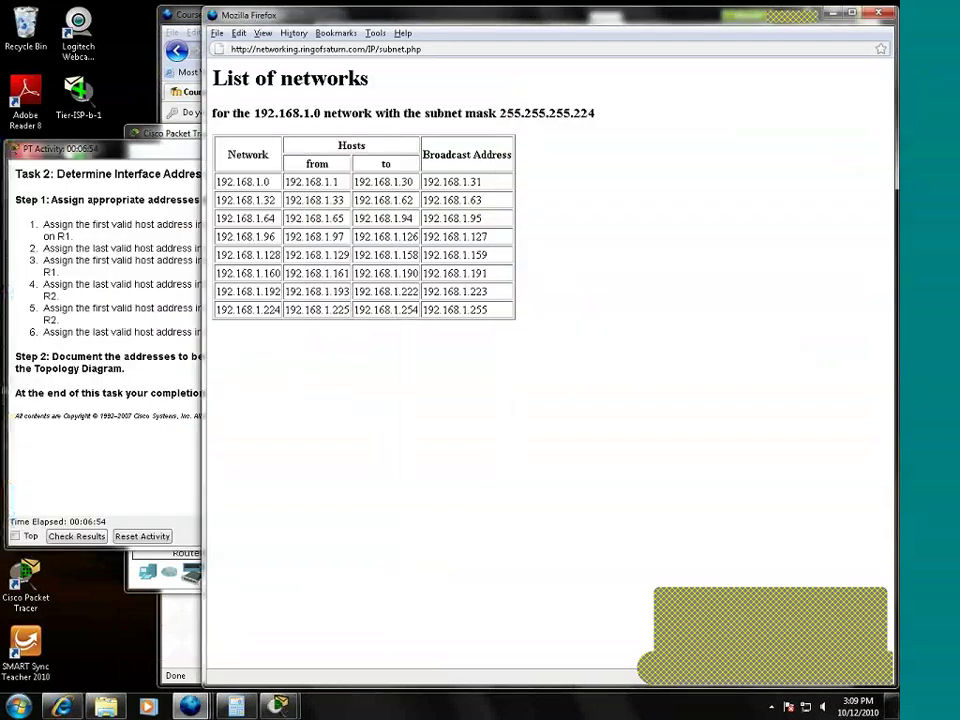
pyautogui.moveTo(205, 400); pyautogui.dragTo(407, 400)
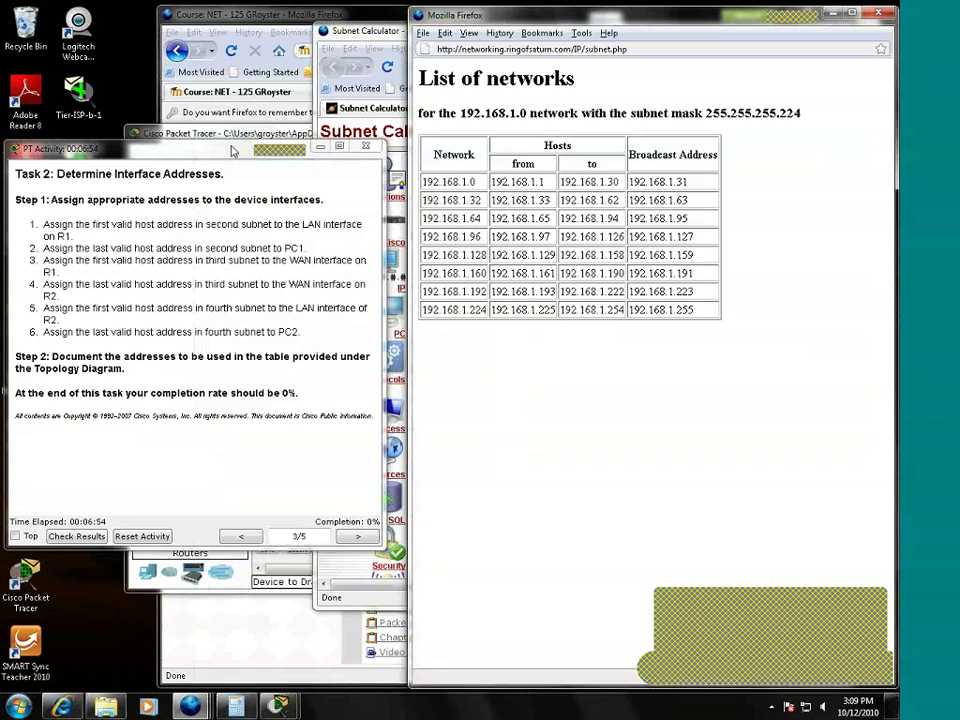
# Step: Reposition the instructions and highlight the 255.255.255.224 mask in the subnet list
pyautogui.moveTo(232, 150); pyautogui.dragTo(246, 104)
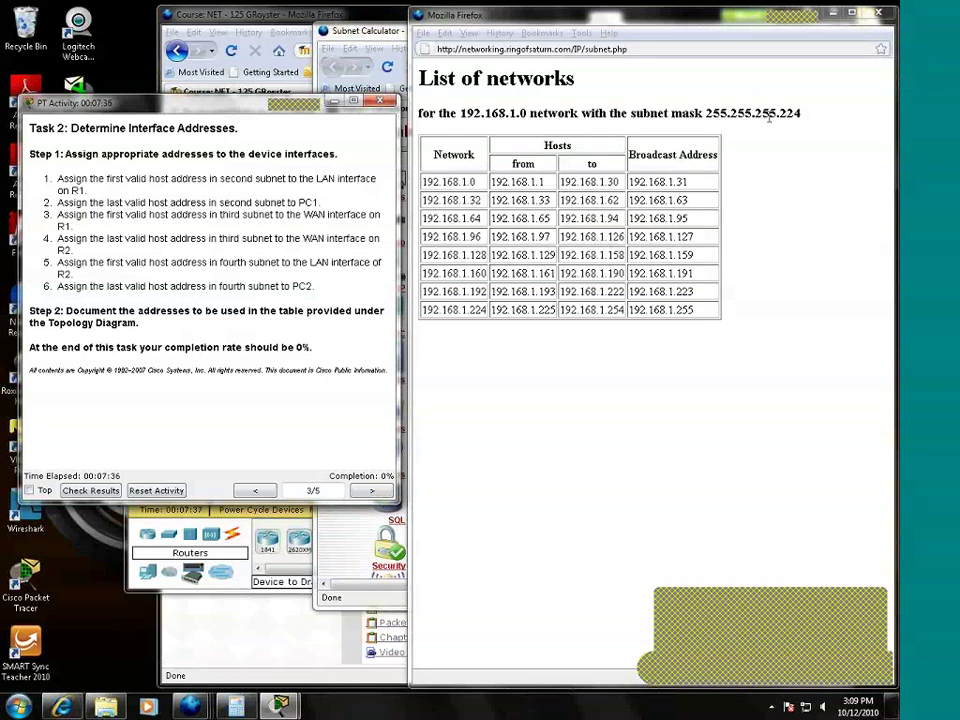
pyautogui.click(707, 113)
pyautogui.doubleClick(720, 113)
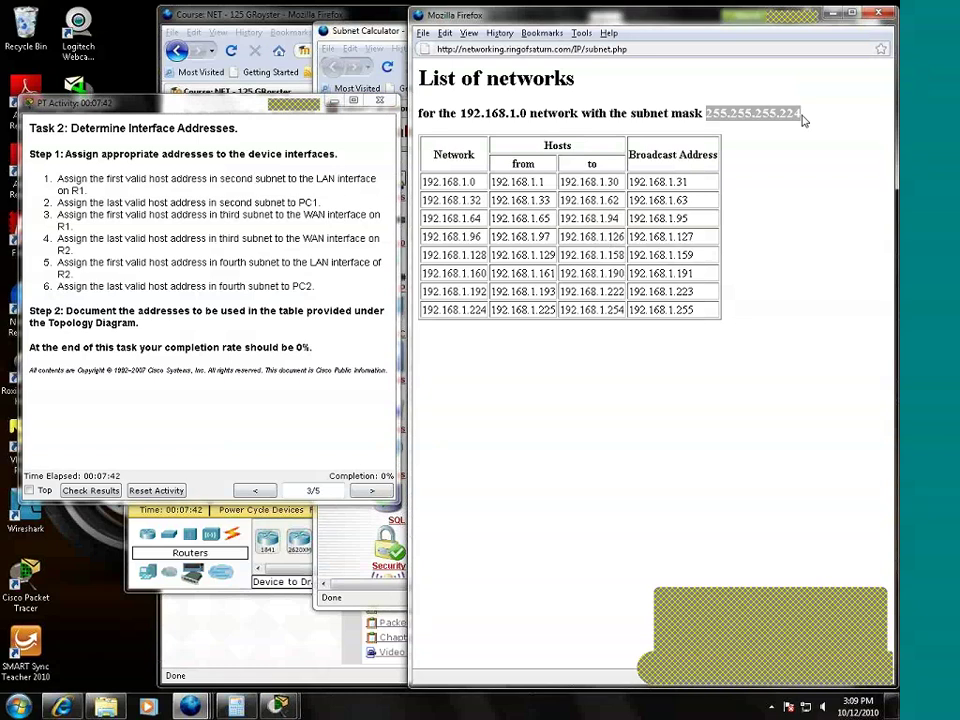
pyautogui.click(636, 113)
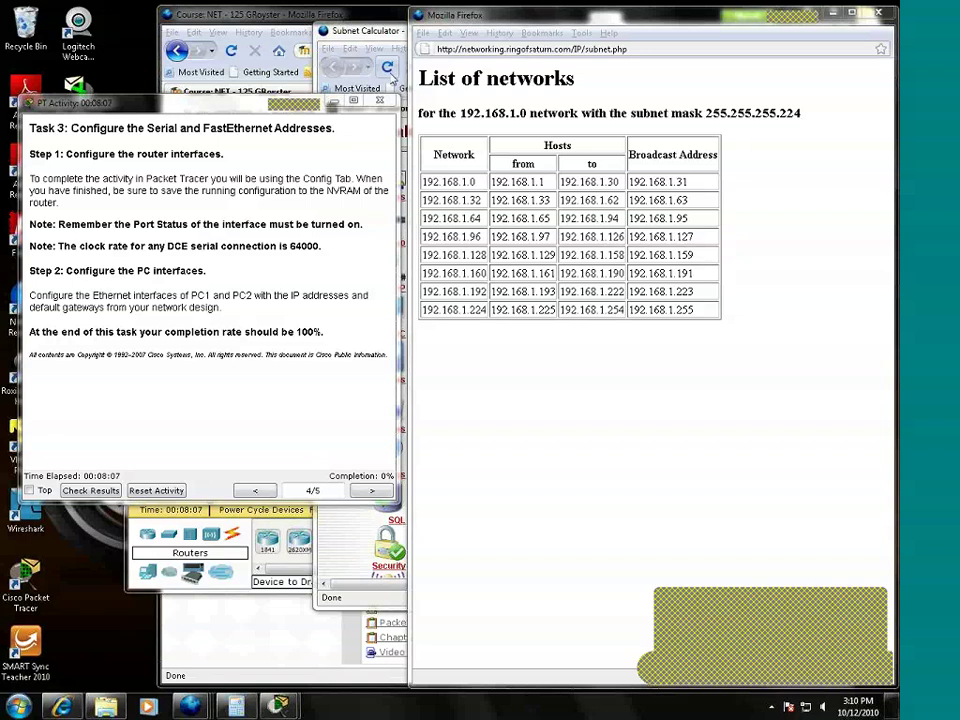
# Step: Bring the network topology forward and open router R1's settings window
pyautogui.click(243, 590)
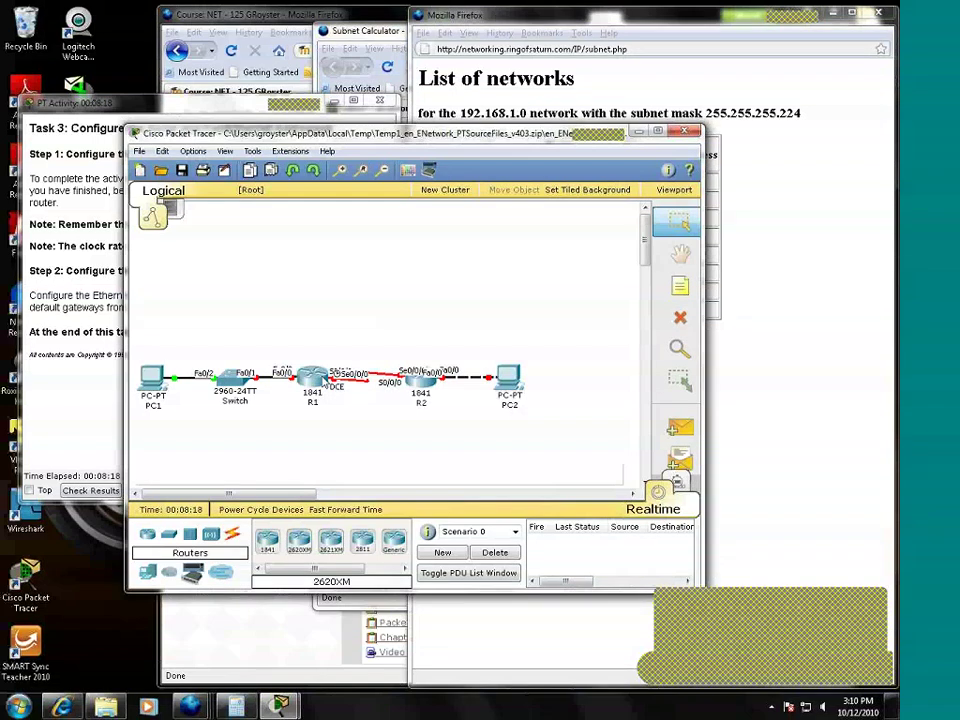
pyautogui.moveTo(338, 392)
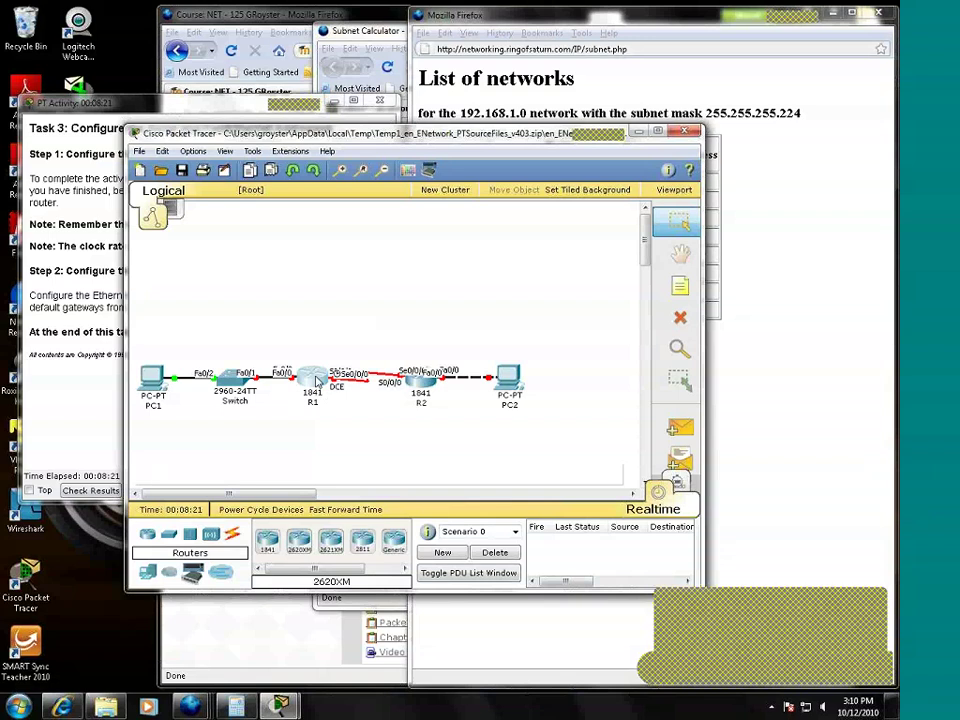
pyautogui.click(314, 379)
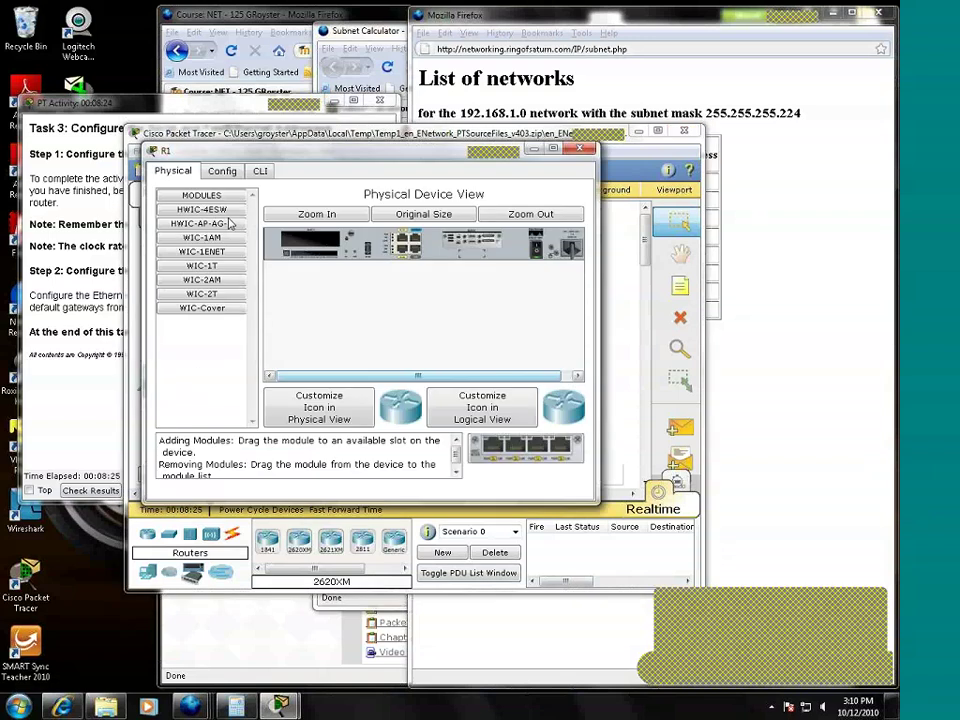
# Step: Turn R1's Serial0/0/0 port on with a 64000 clock rate, then close R1's window
pyautogui.click(222, 171)
pyautogui.click(198, 350)
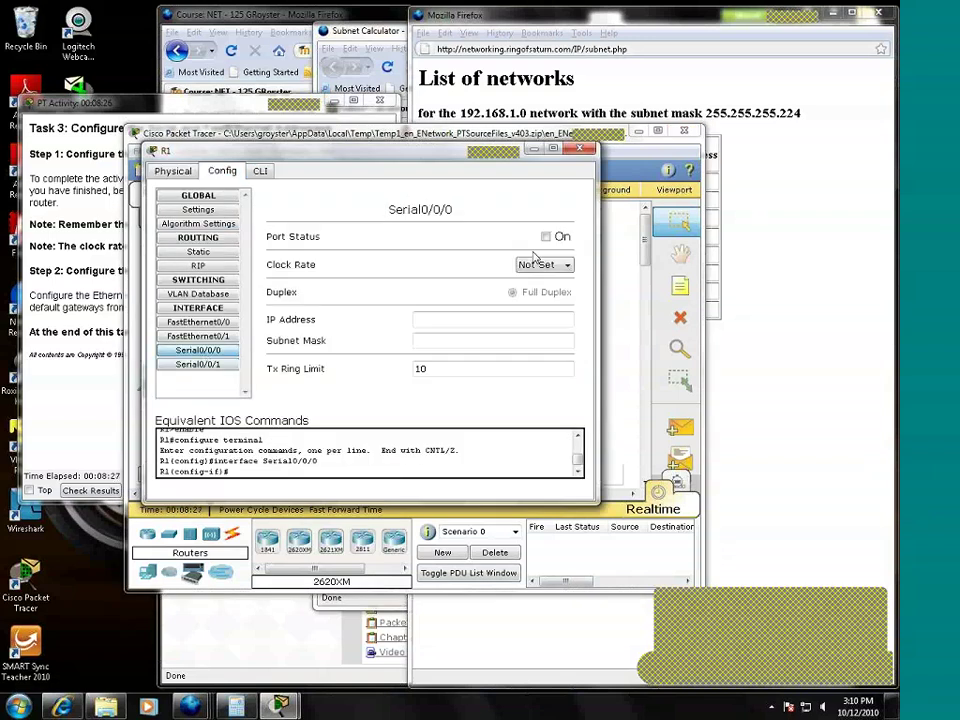
pyautogui.click(545, 236)
pyautogui.click(545, 264)
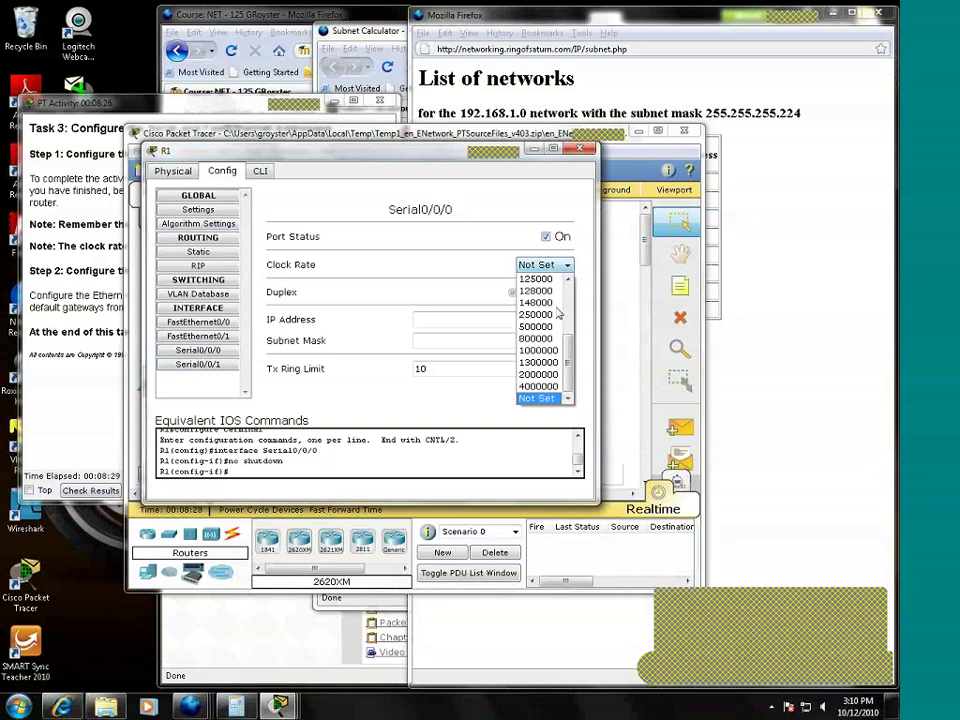
pyautogui.scroll(3, 557, 314)
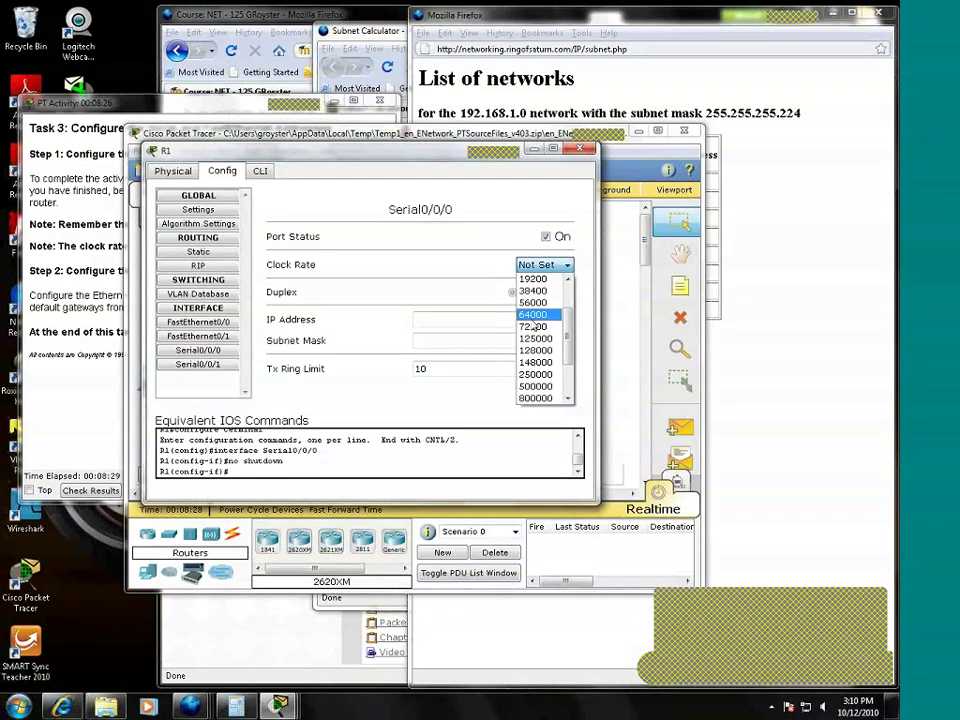
pyautogui.click(552, 314)
pyautogui.click(456, 325)
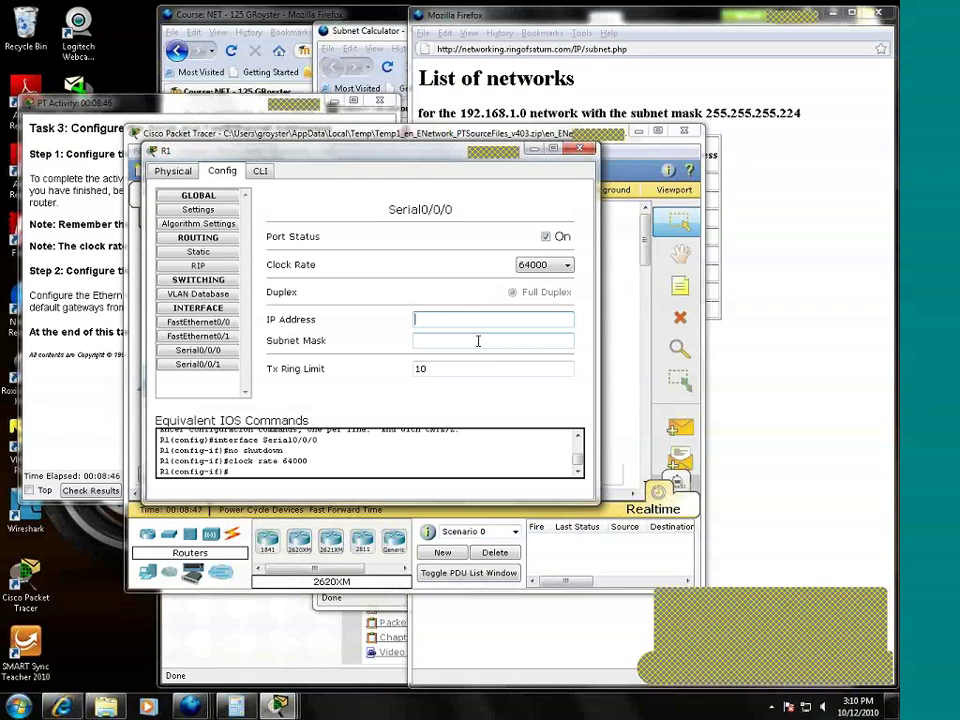
pyautogui.click(566, 265)
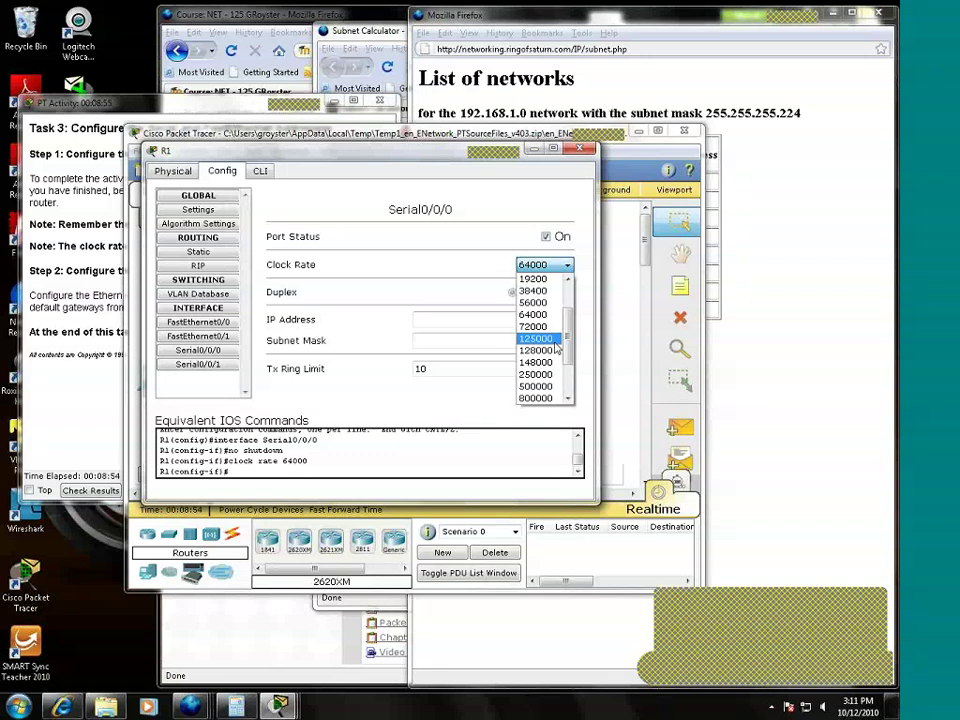
pyautogui.click(535, 314)
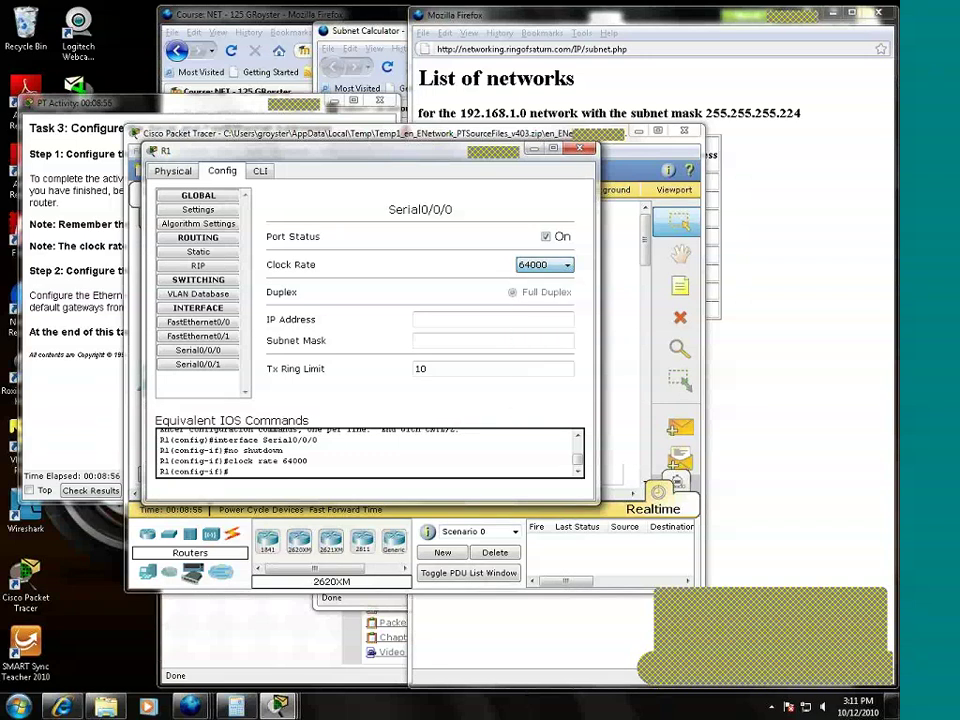
pyautogui.click(579, 148)
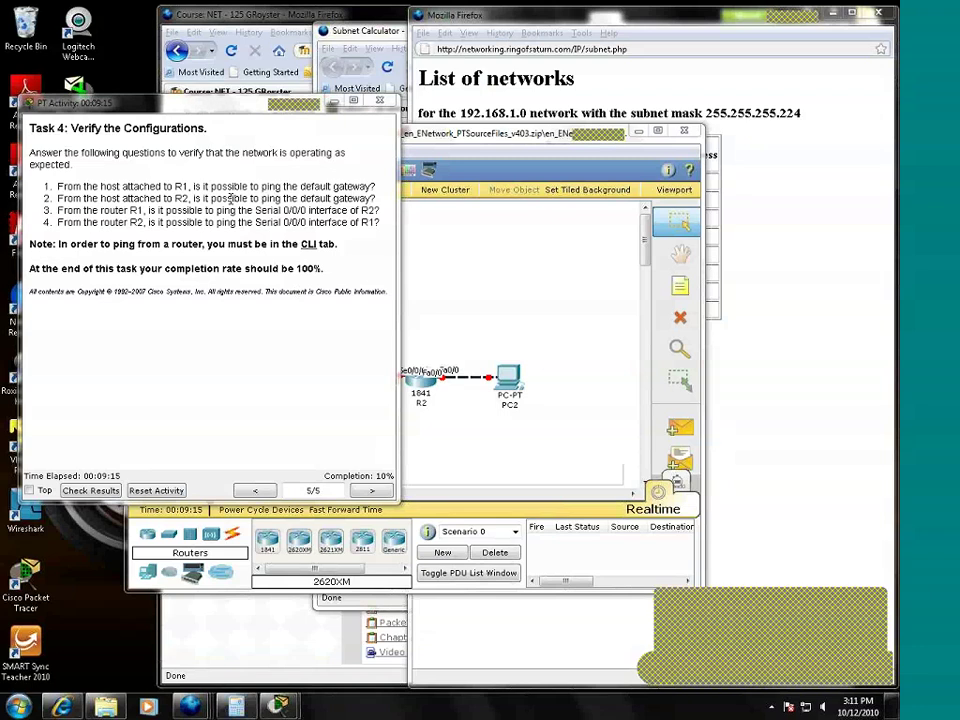
# Step: Bring the Packet Tracer workspace forward and open router R1's device window
pyautogui.click(448, 296)
pyautogui.moveTo(327, 388)
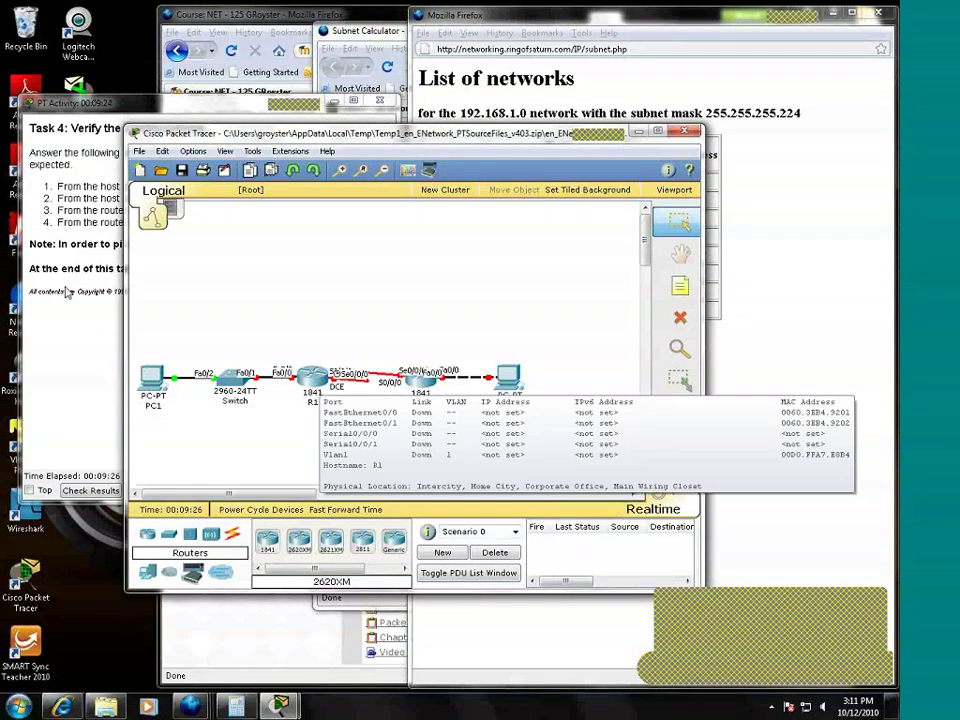
pyautogui.click(463, 280)
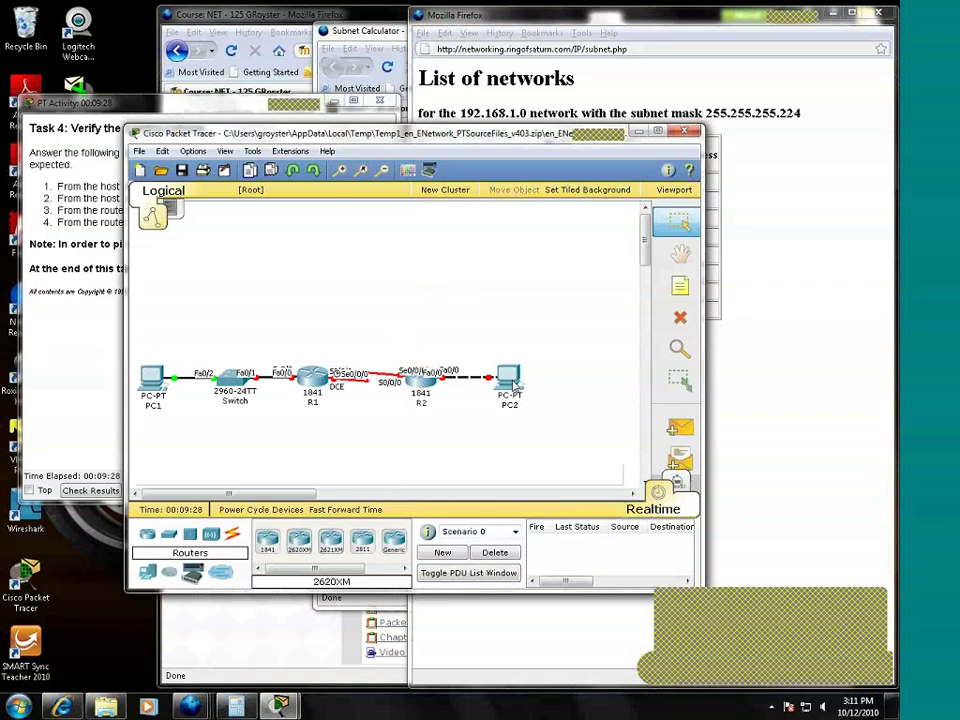
pyautogui.moveTo(513, 385)
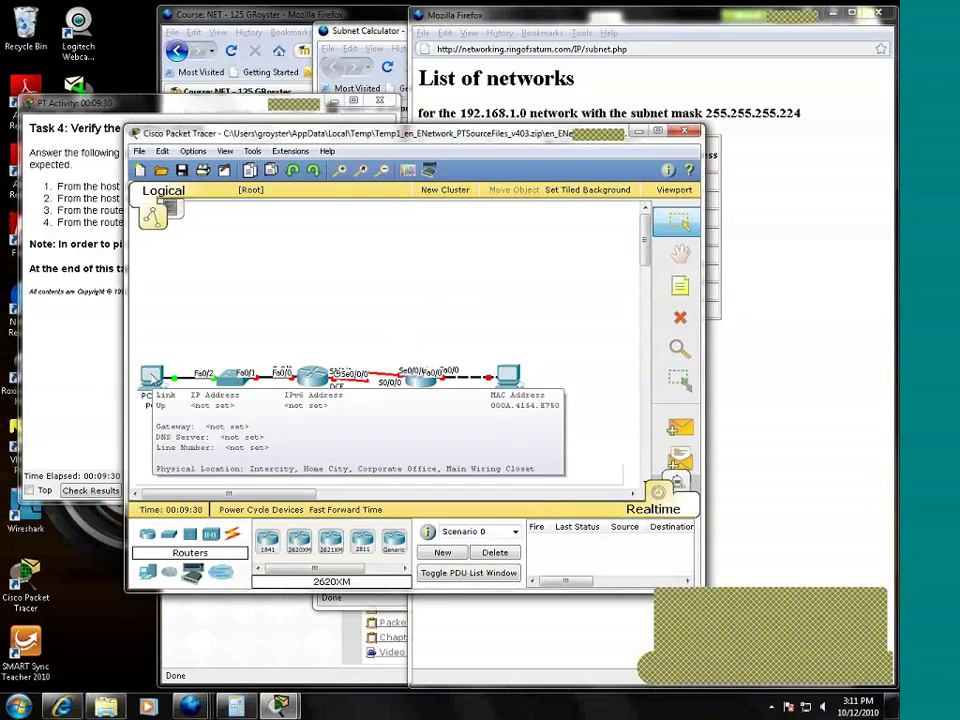
pyautogui.moveTo(325, 394)
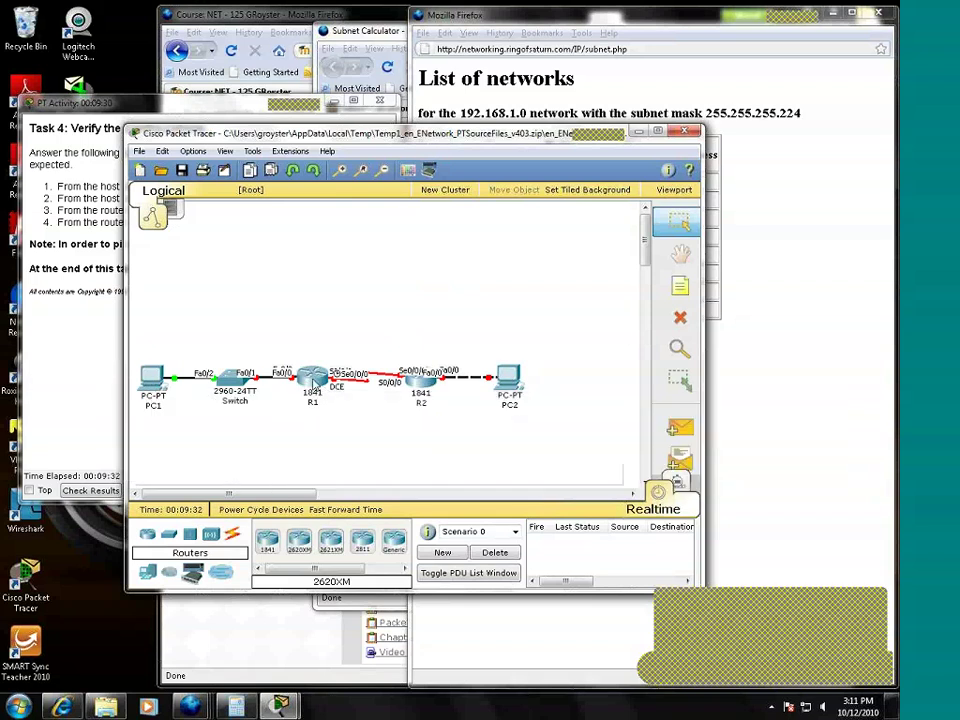
pyautogui.click(313, 384)
# Step: In R1's CLI, leave configuration mode and run sh ip route to display the routing table
pyautogui.click(137, 47)
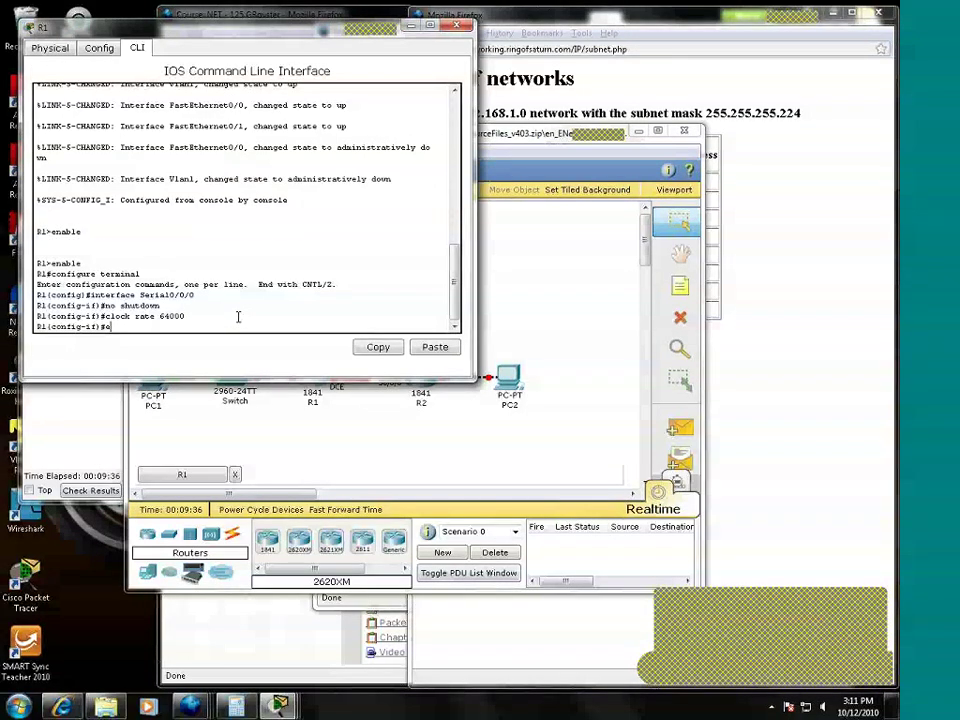
pyautogui.write('e')
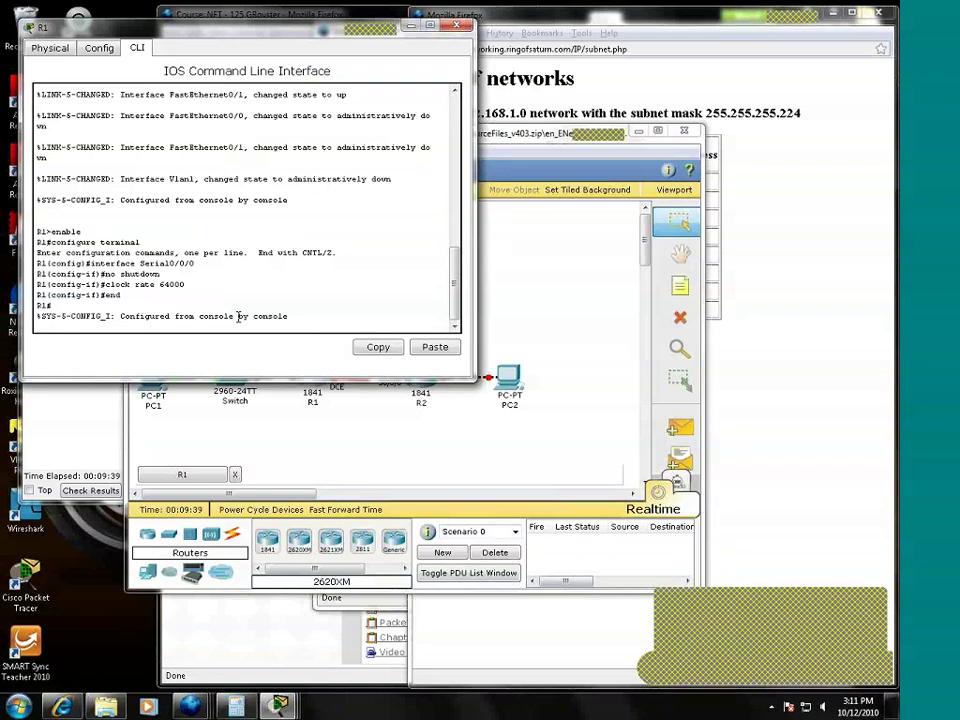
pyautogui.write('sh ip route')
pyautogui.press('Return')
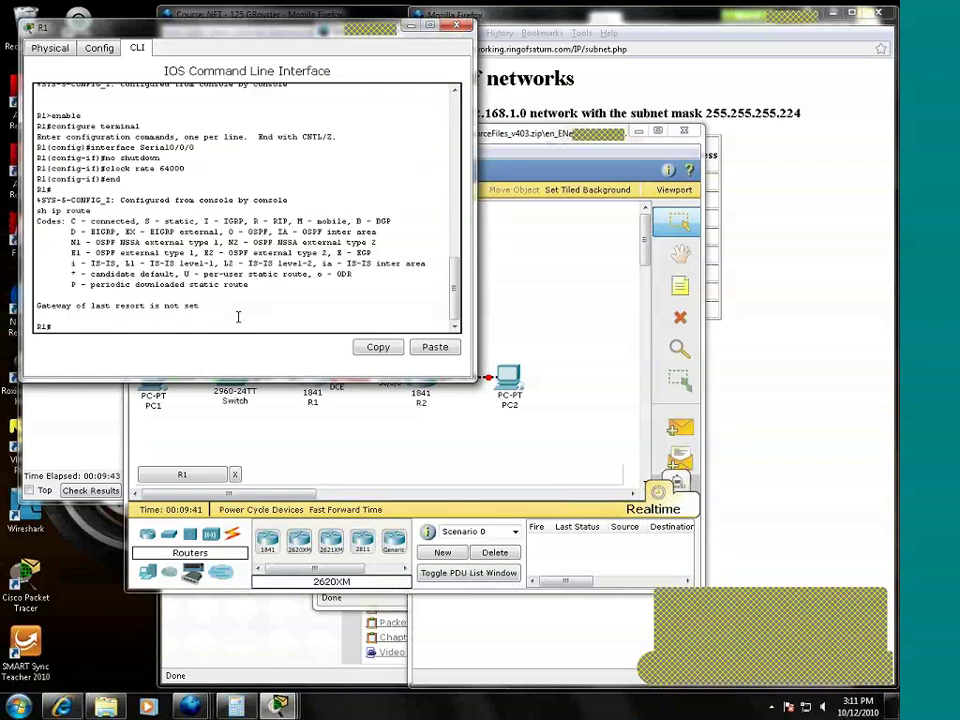